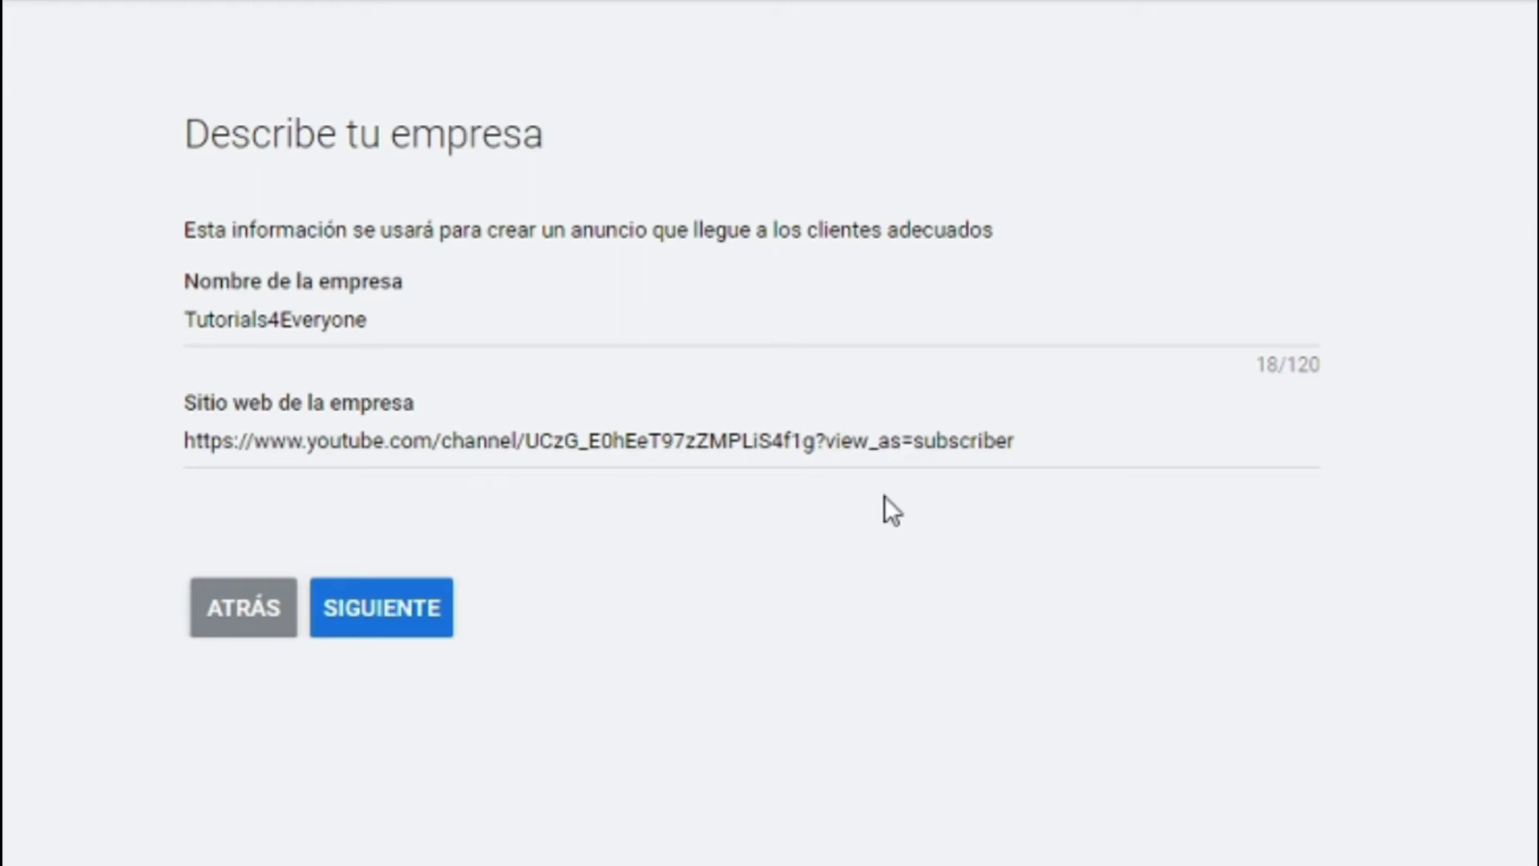
Submit the business details and set España as the business address for the ad location, keeping the 25 km radius
left_click(451, 618)
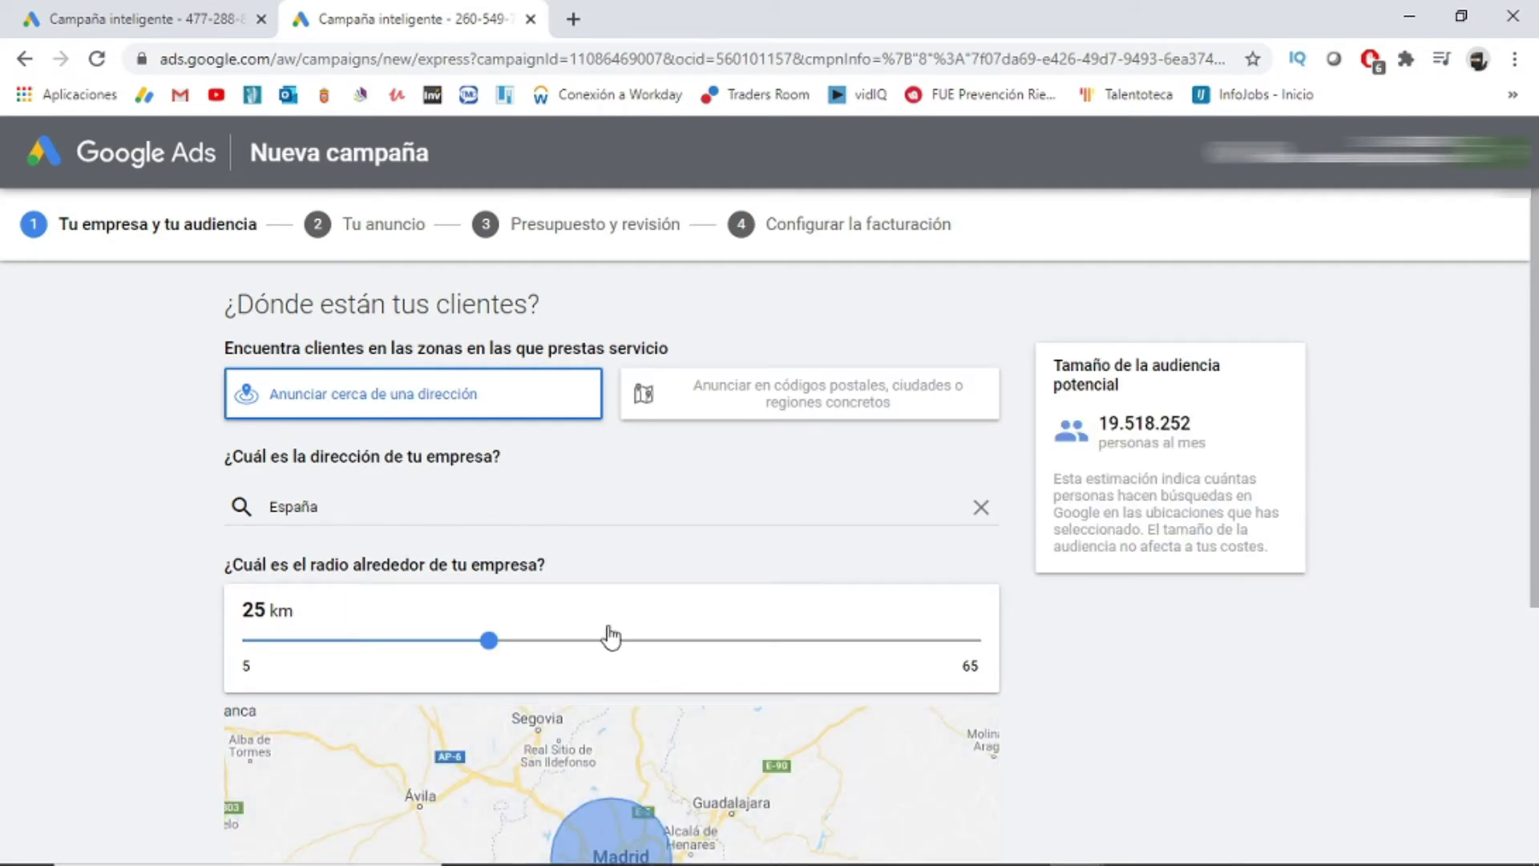
left_click(409, 511)
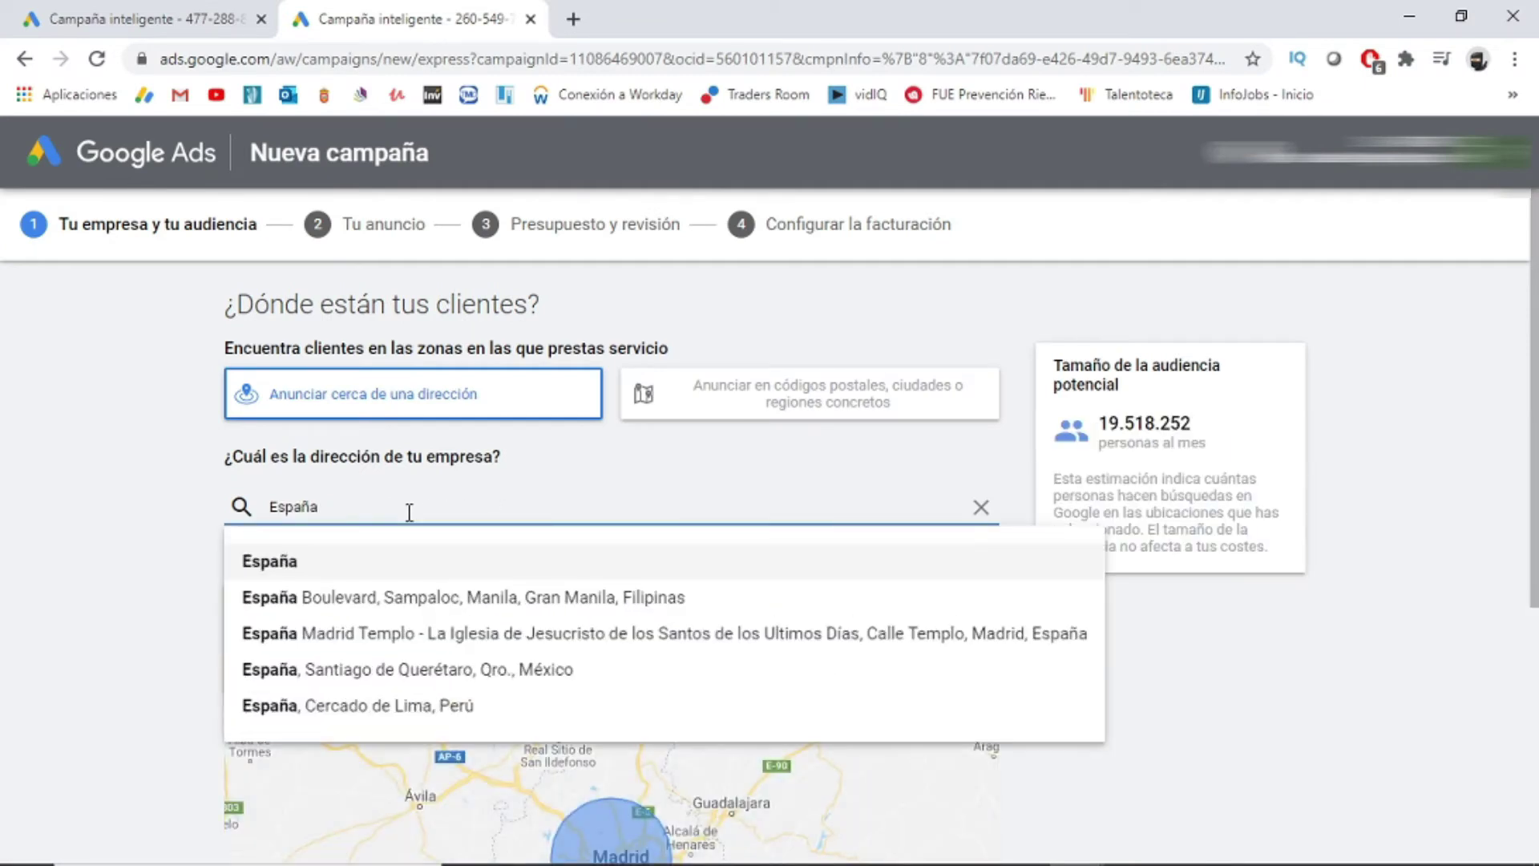
left_click(280, 561)
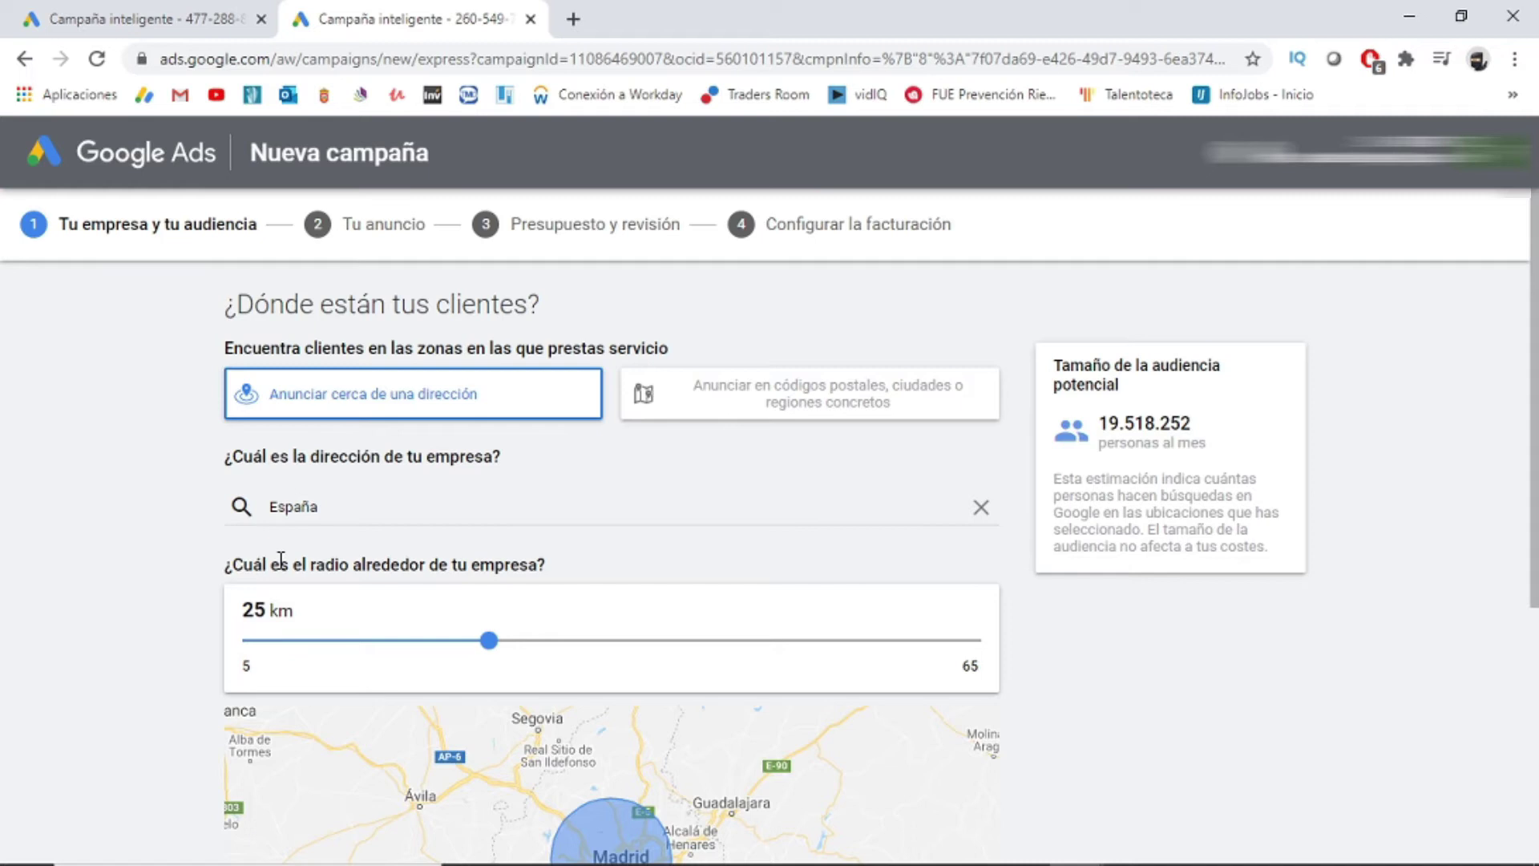
scroll(169, 622, "down", 5)
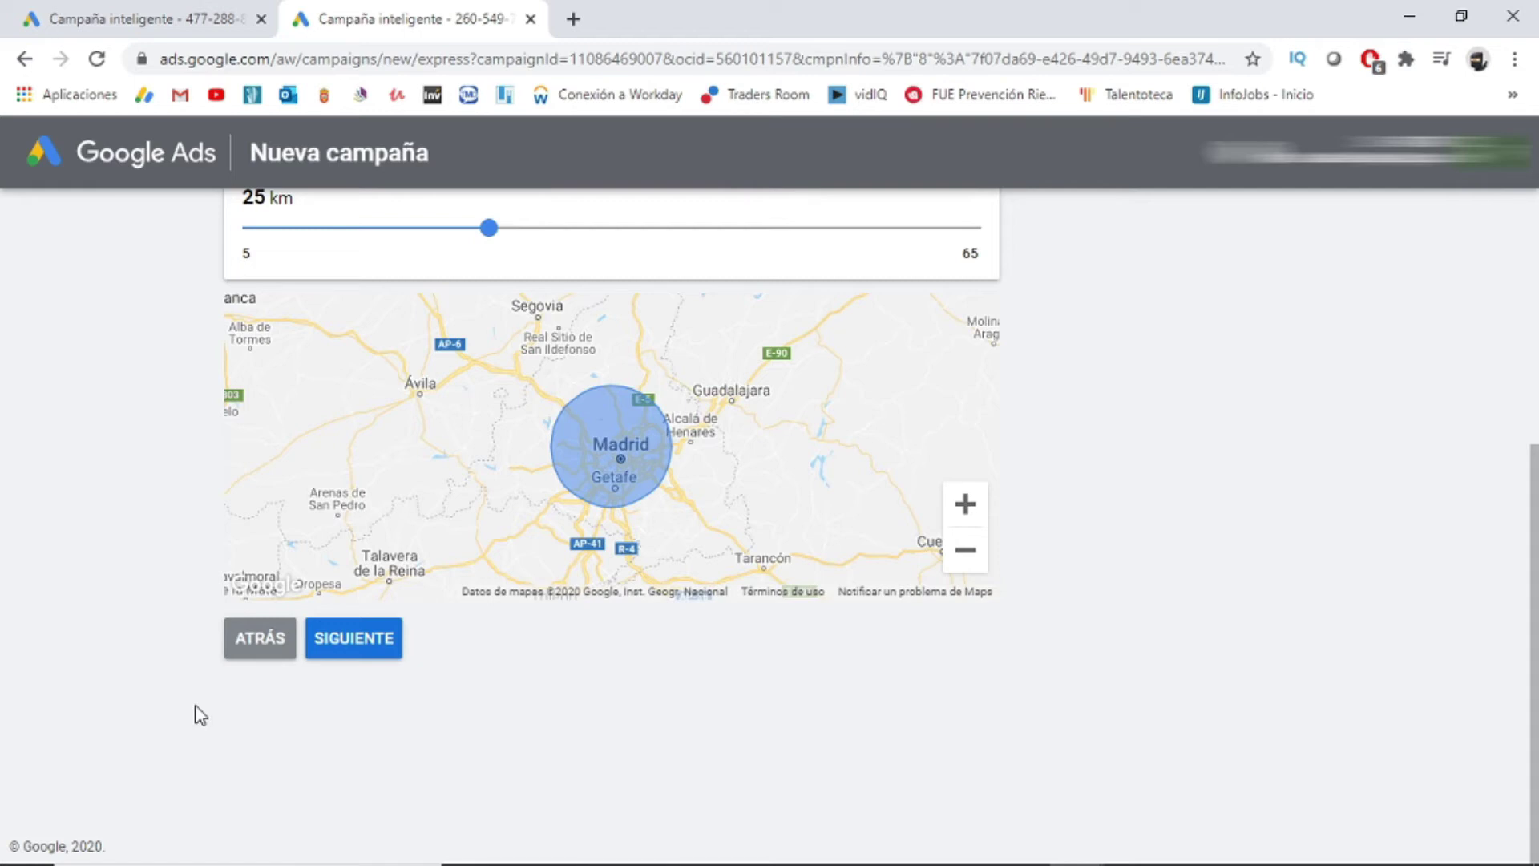
left_click(339, 639)
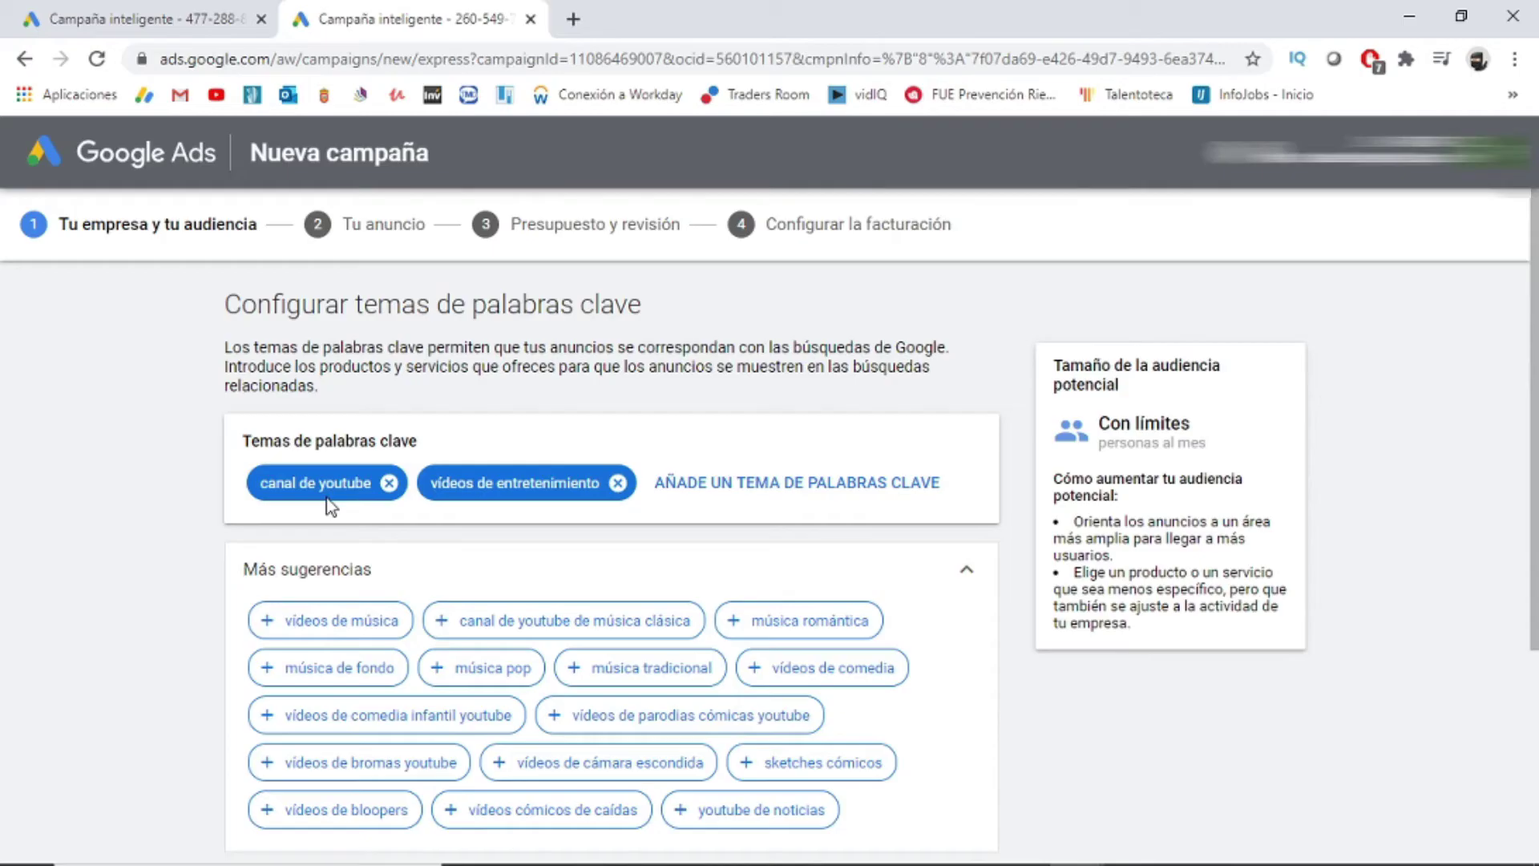
Accept the suggested keyword themes and set the ad's Título 1 to "Tutorials4everyone"
scroll(329, 505, "down", 3)
left_click(386, 727)
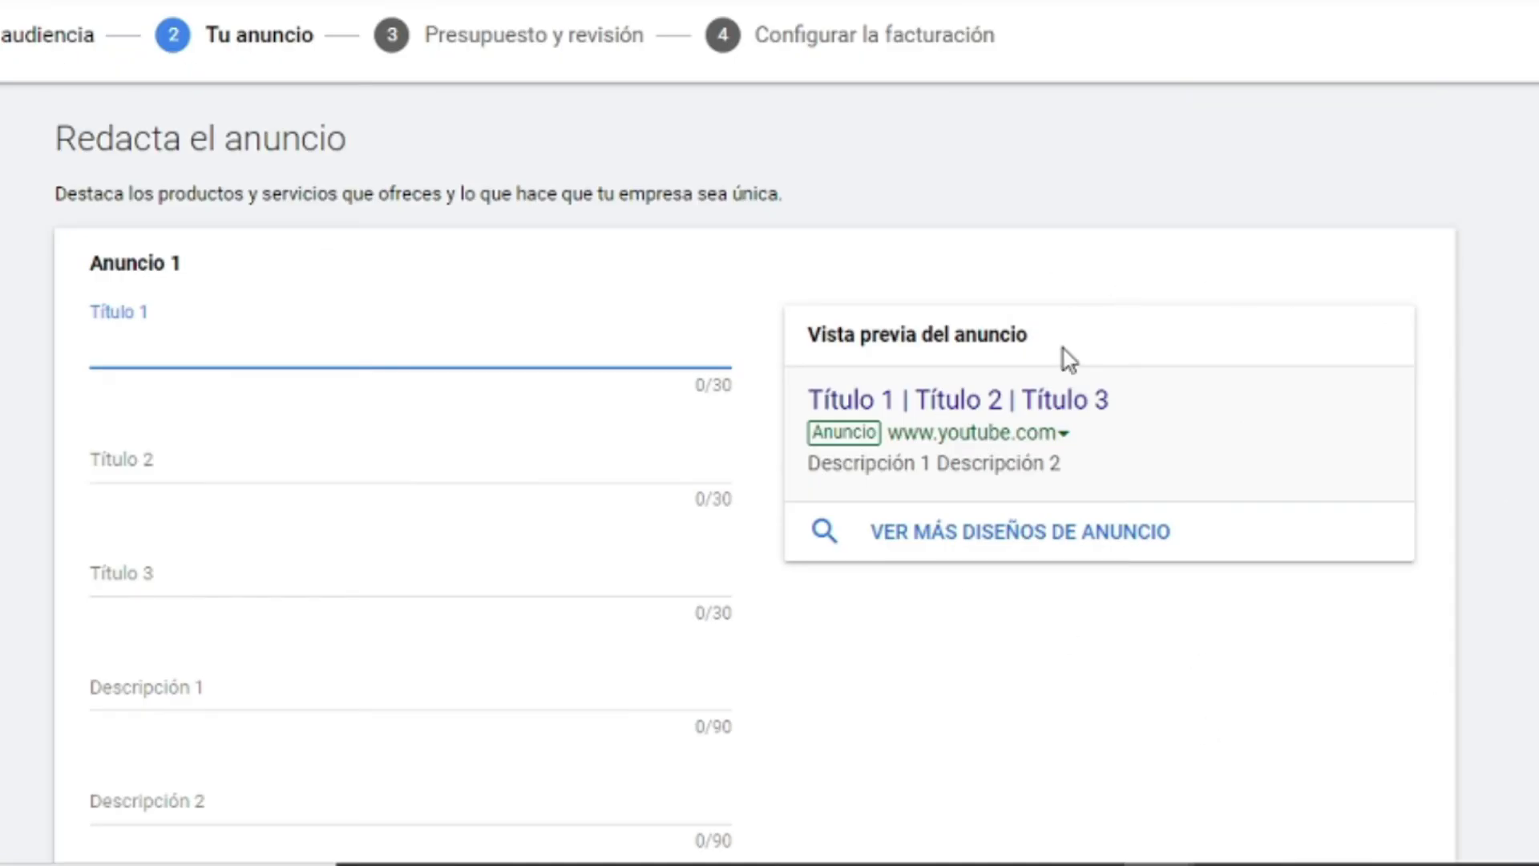
type("T")
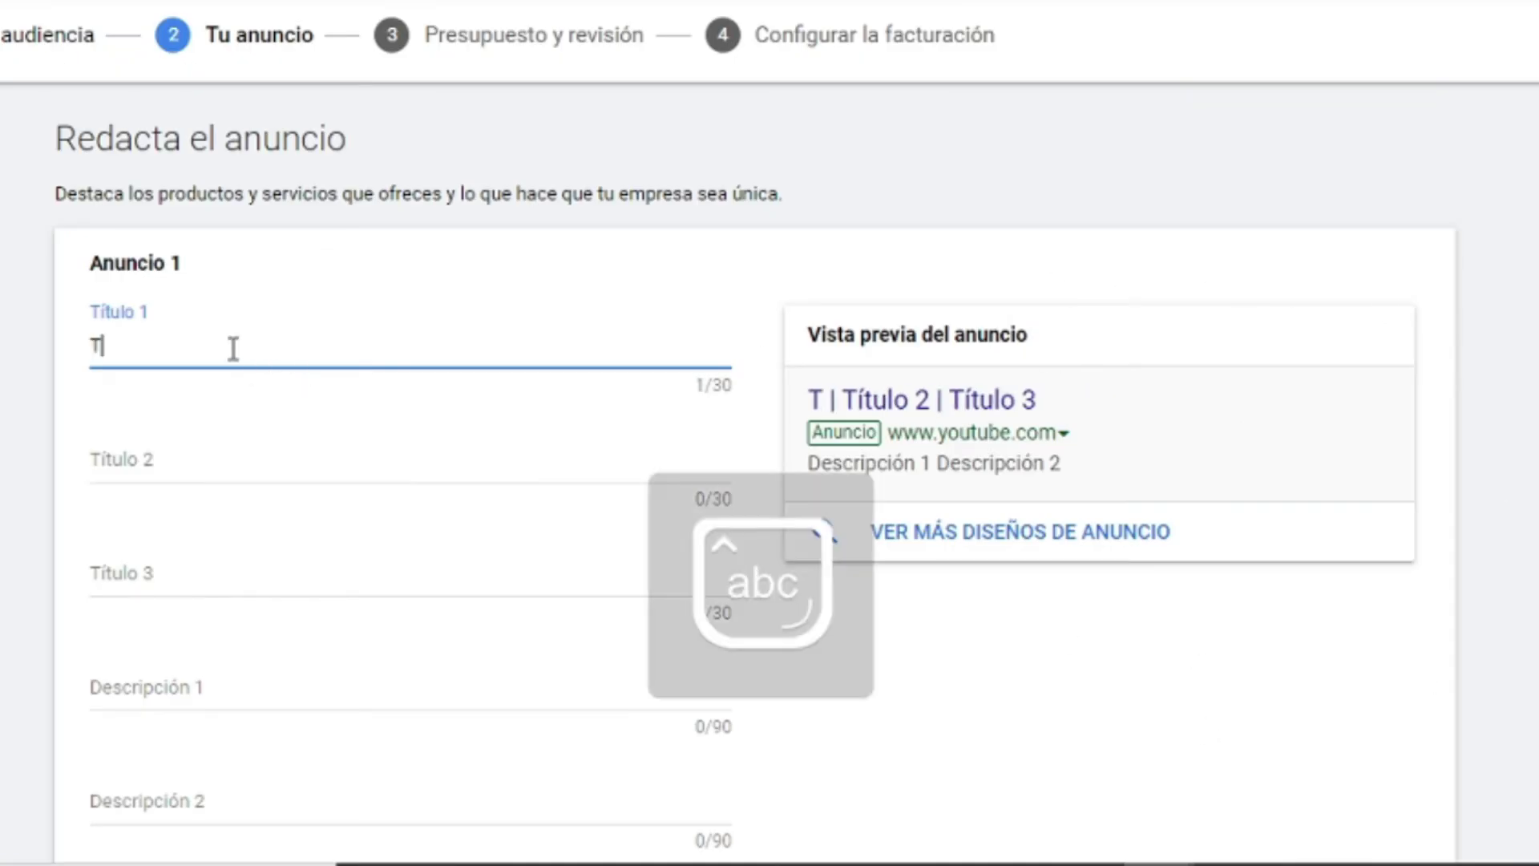
type("utorials4everyone")
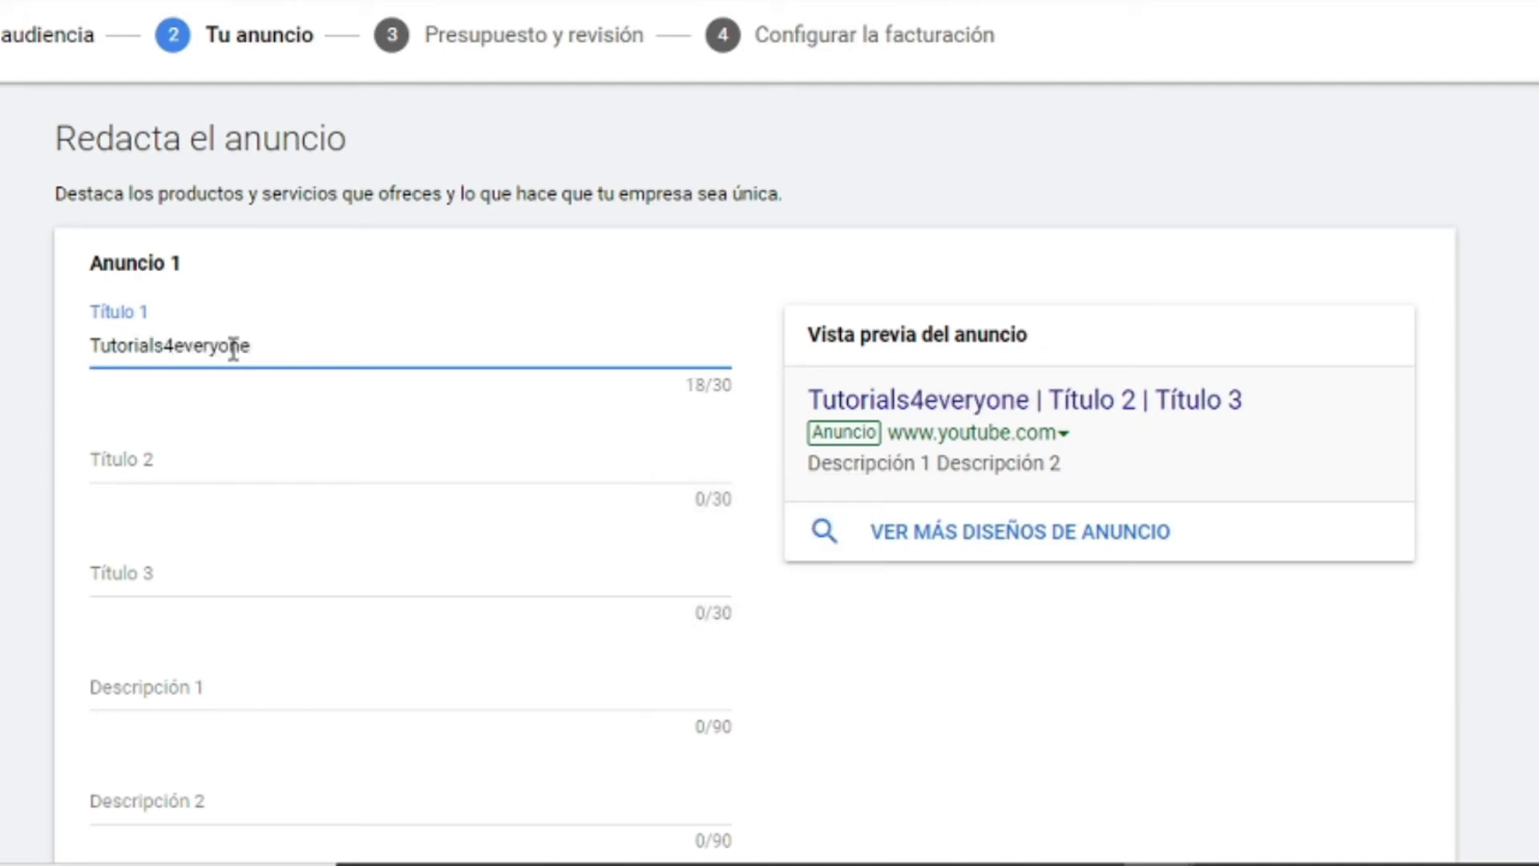
Reuse the Título 1 text to set Título 2 to "Tutorials4everyone love"
left_click_drag(280, 349, 17, 358)
key("ctrl+c")
left_click(213, 465)
key("ctrl+v")
type("love")
Set Título 3 to "Tutorials4everyone suscribete.", staying within the 30-character limit
left_click(248, 574)
key("ctrl+v")
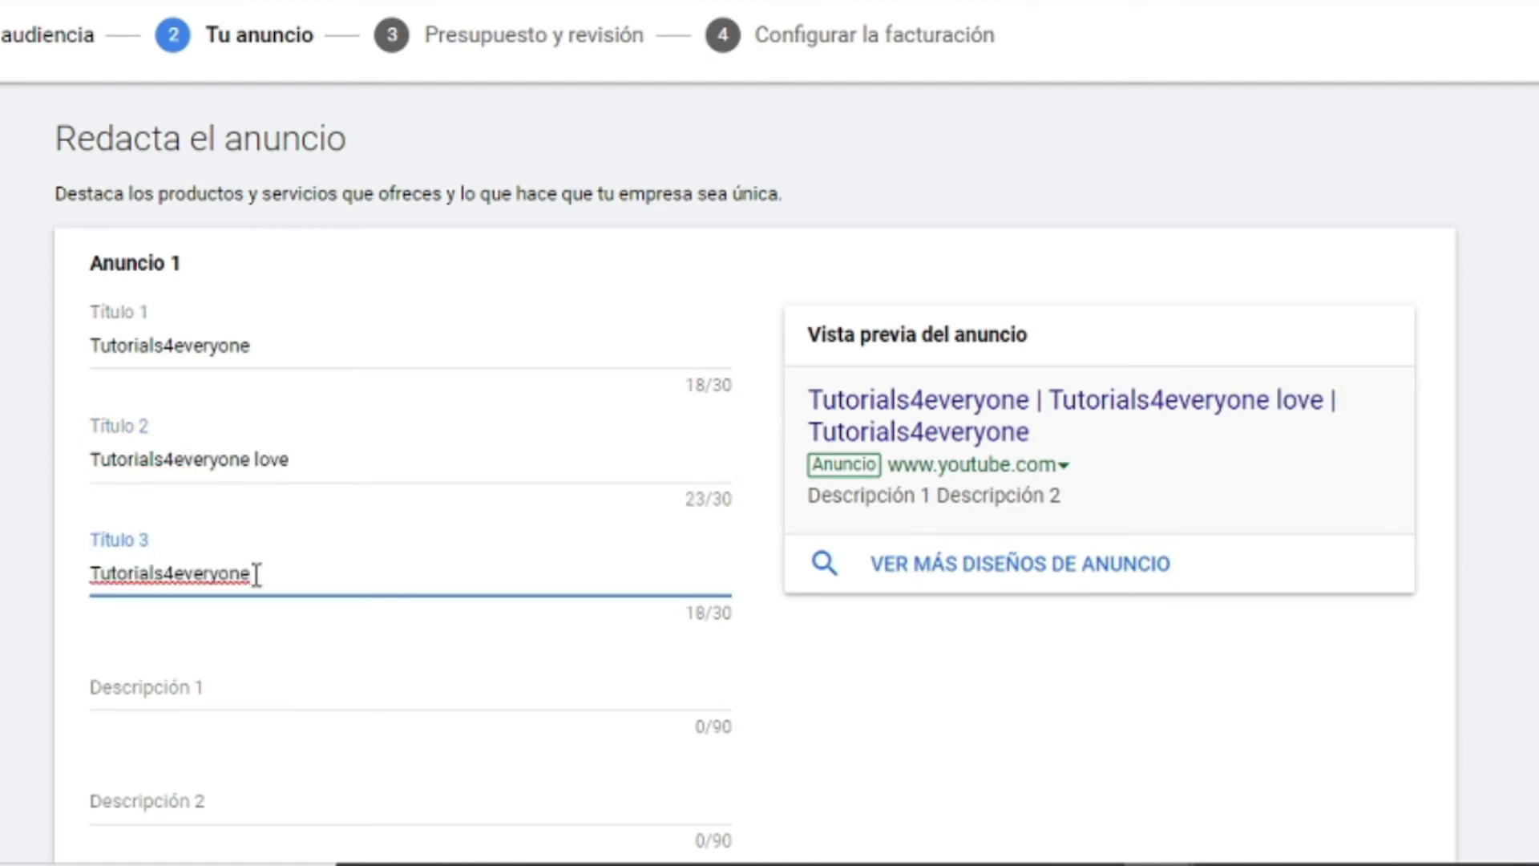
type("suscribete ya")
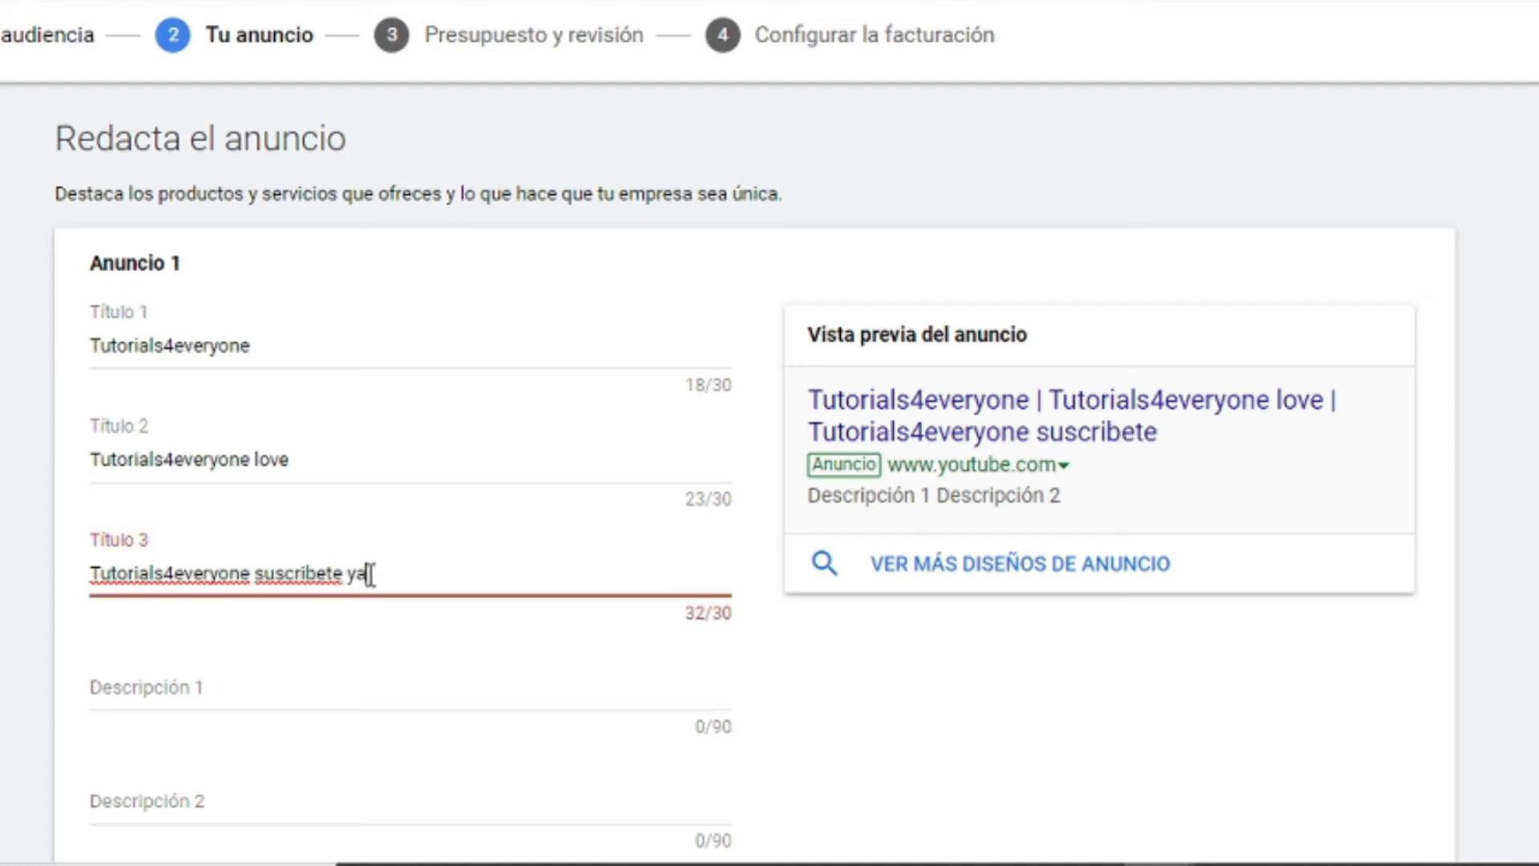
left_click_drag(369, 576, 346, 579)
key("BackSpace")
type(".")
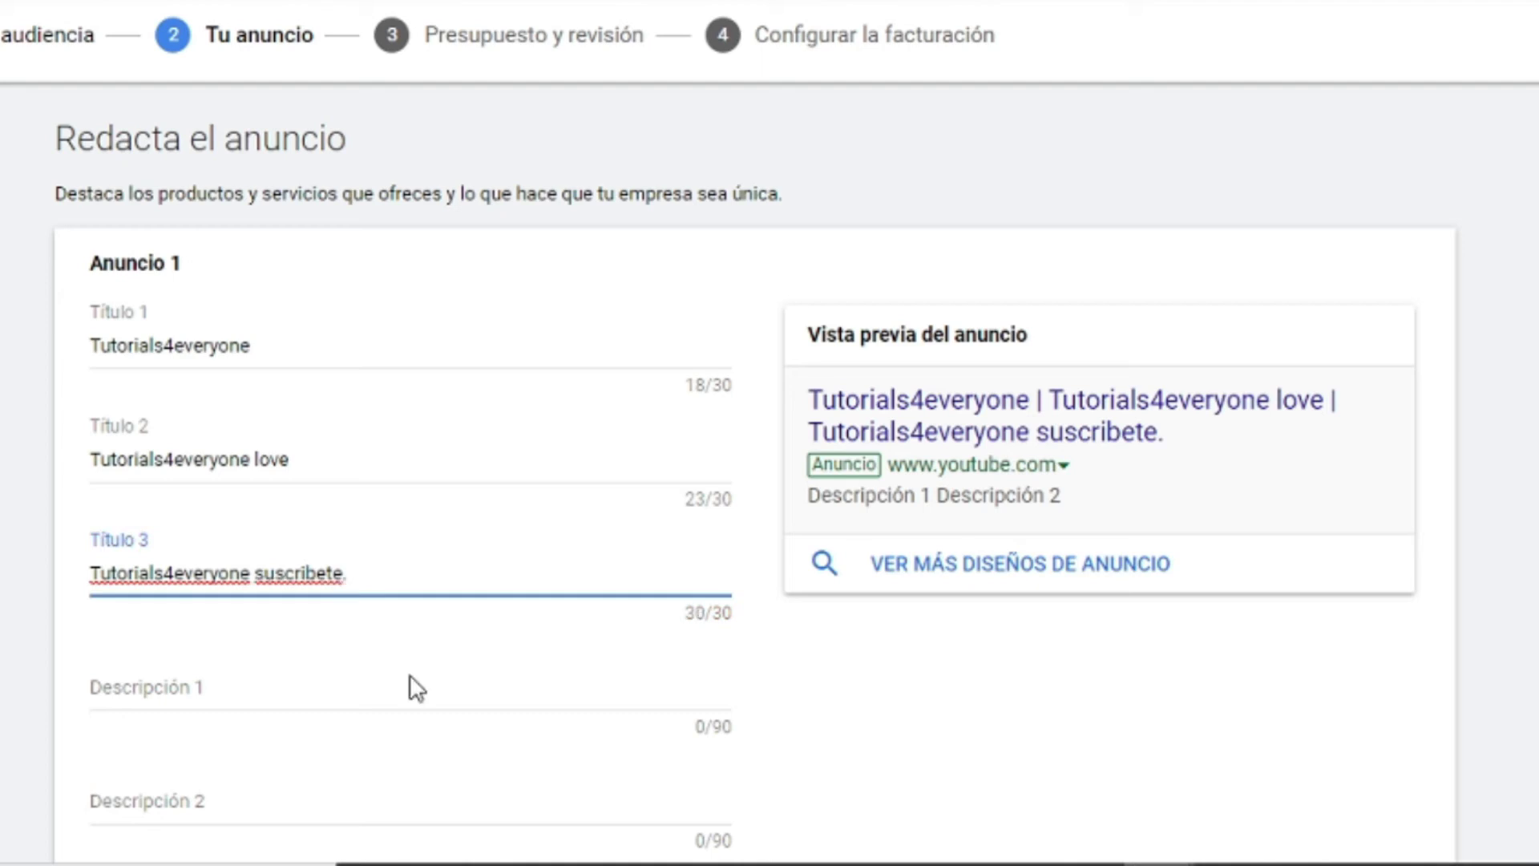
Fill in Descripción 1 with "He dicho que te suscribas" and Descripción 2 with "HAZLO YA"
scroll(406, 687, "down", 2)
left_click(225, 536)
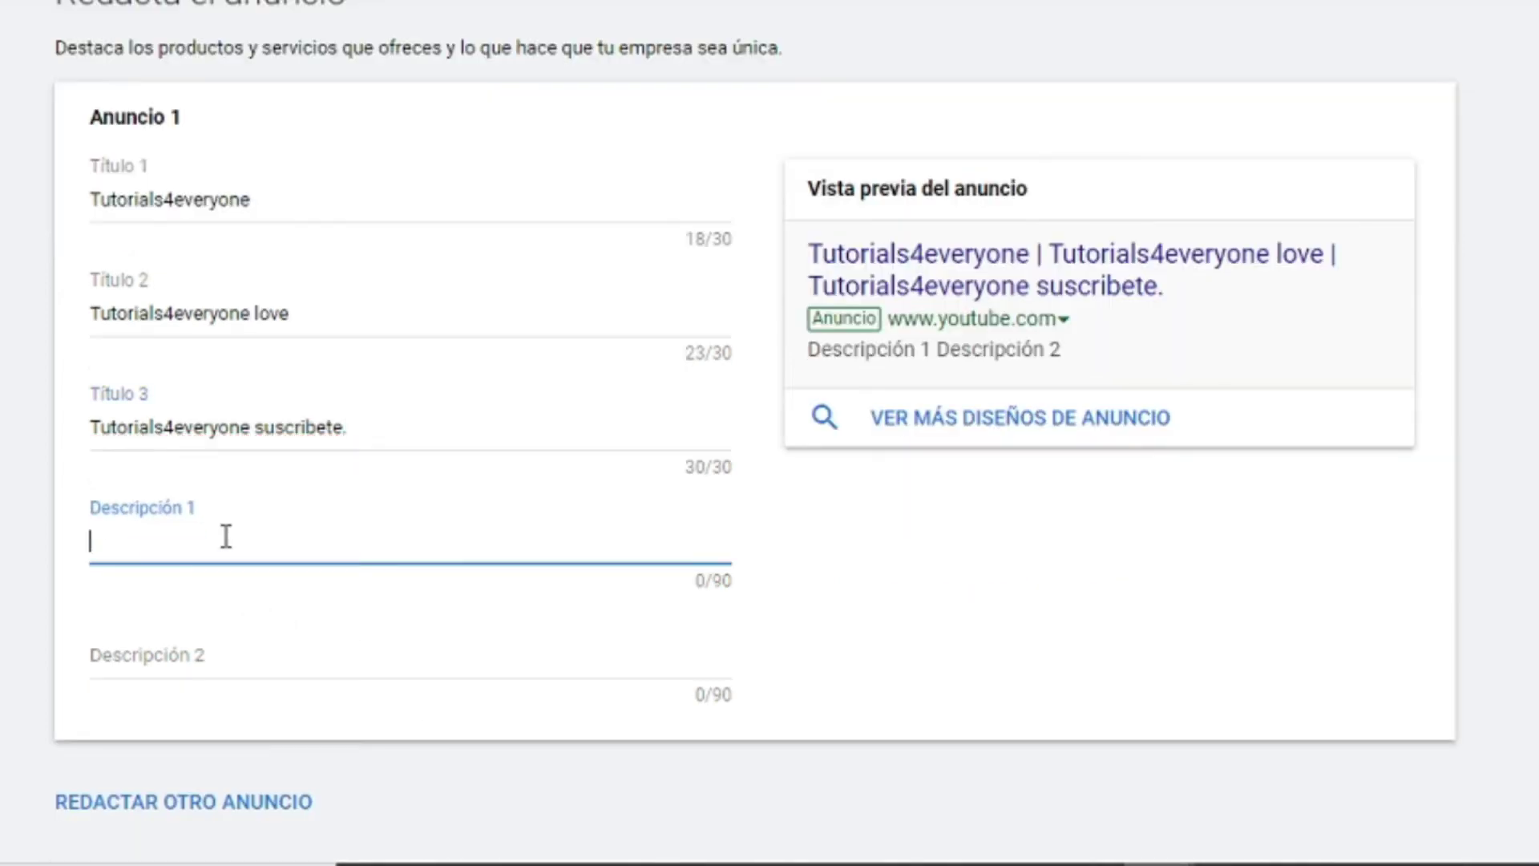
type("He dicho que te suscribas")
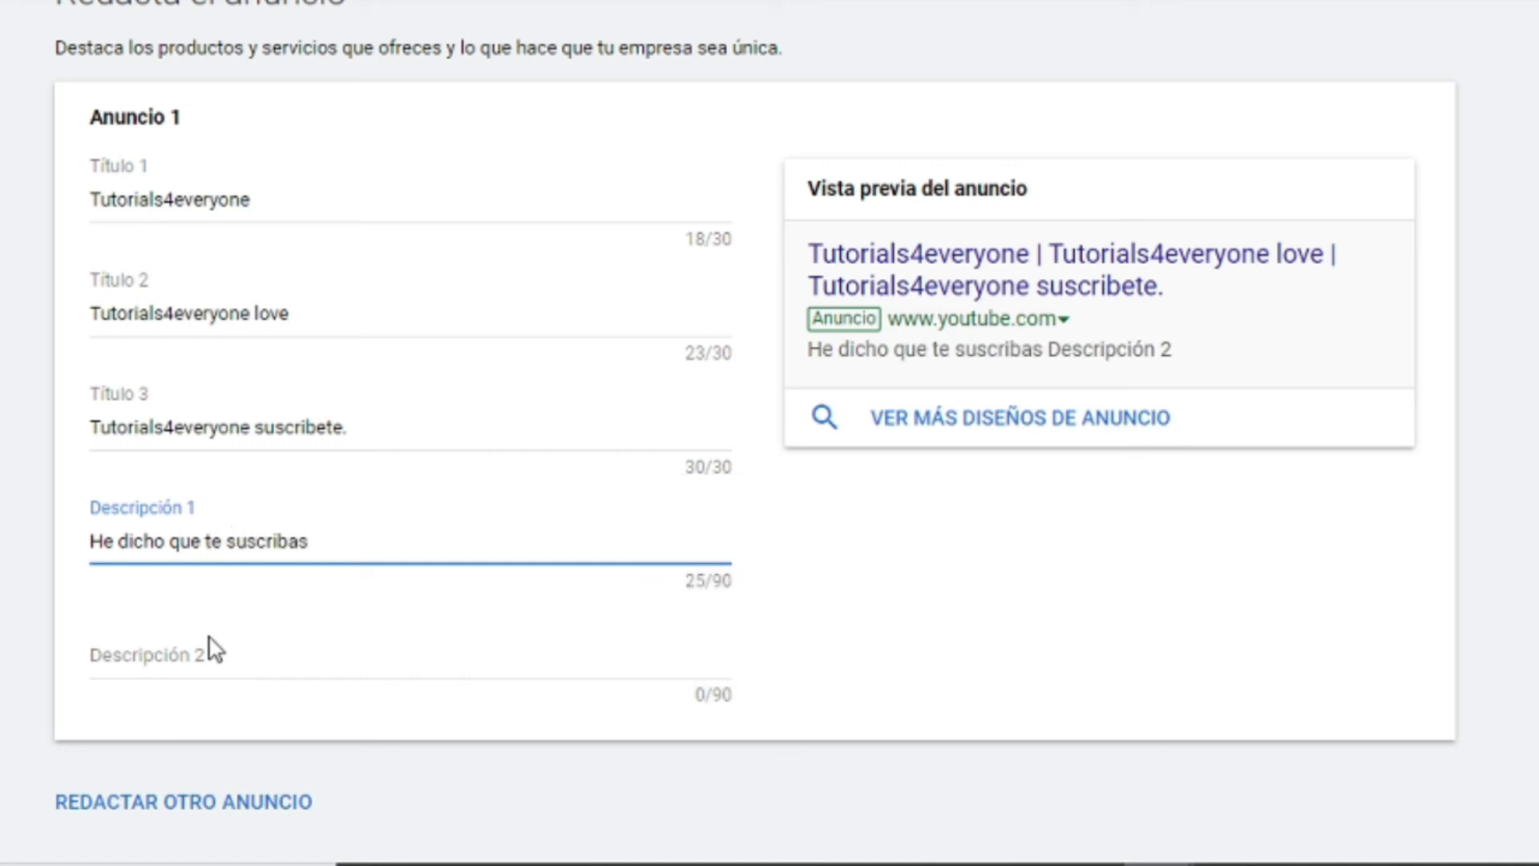
left_click(213, 651)
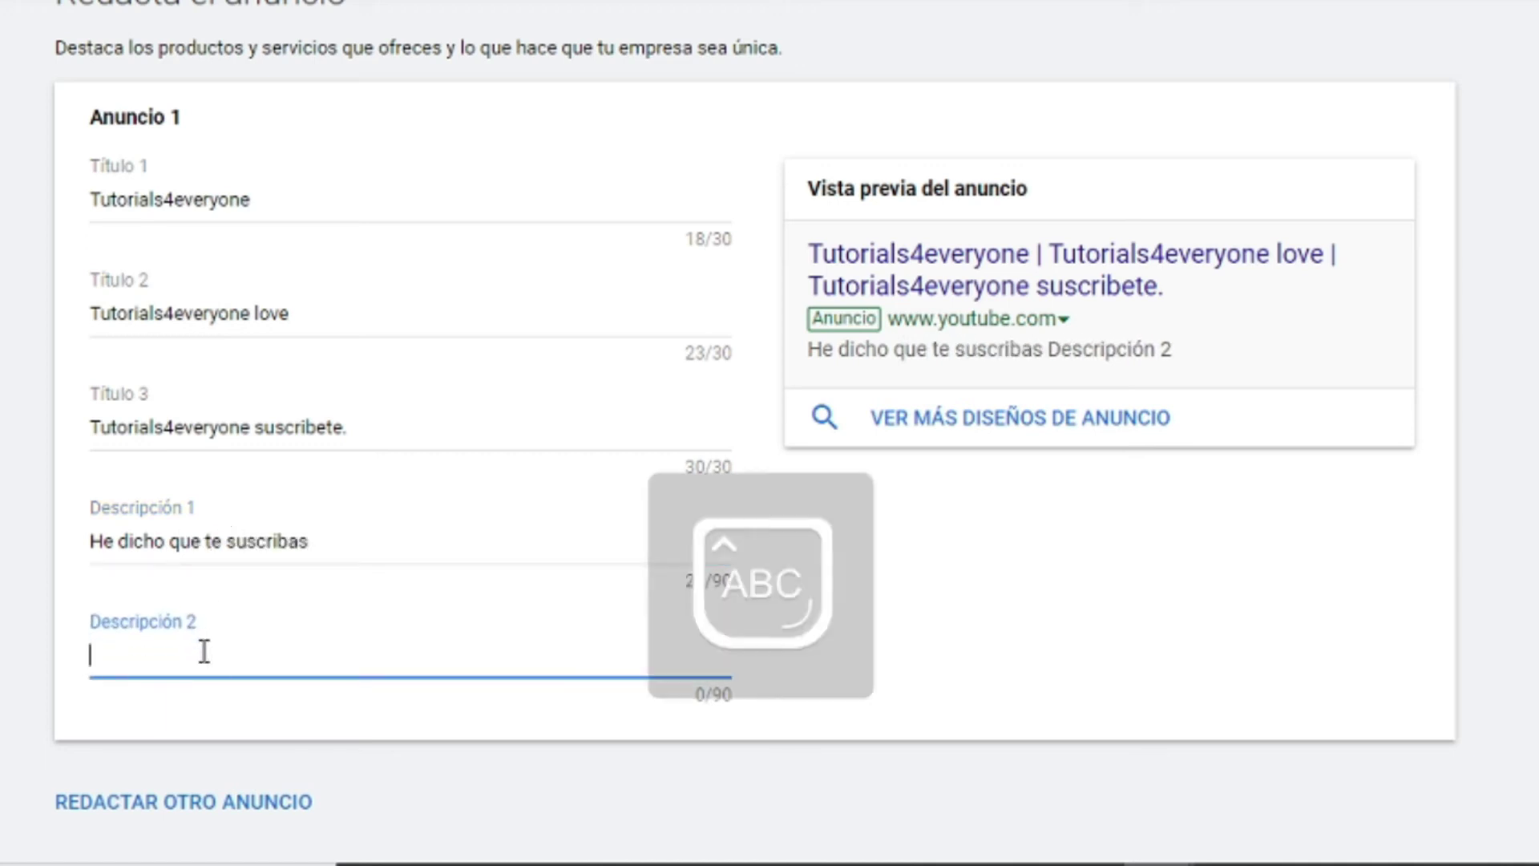
type("HAZLO YA")
key("Caps_Lock")
left_click(1211, 657)
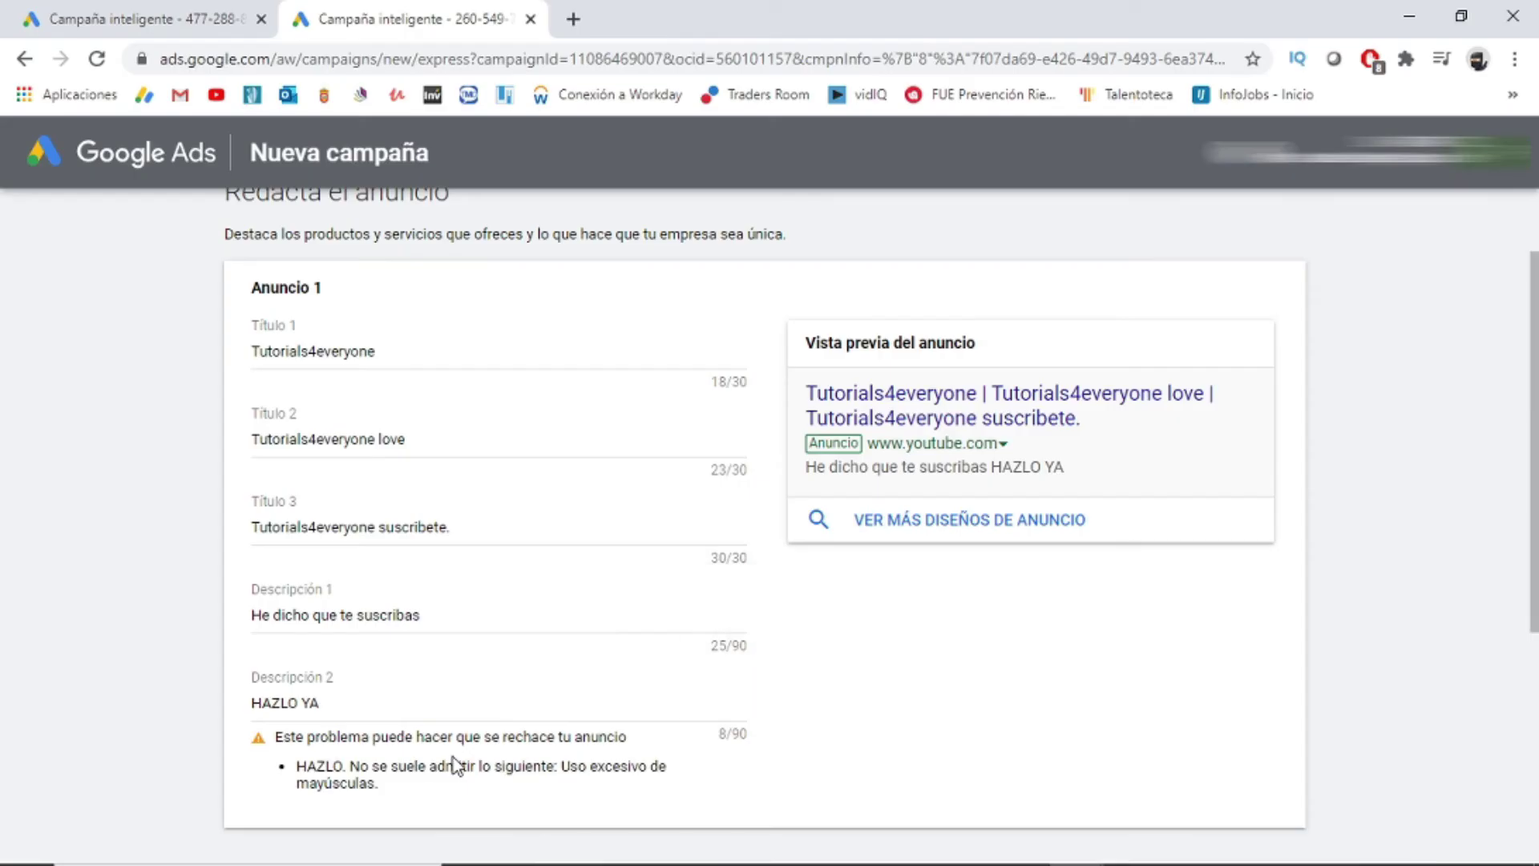
Rewrite Descripción 2 as "Hazlo ya" without the excessive capitals
left_click_drag(445, 767, 546, 768)
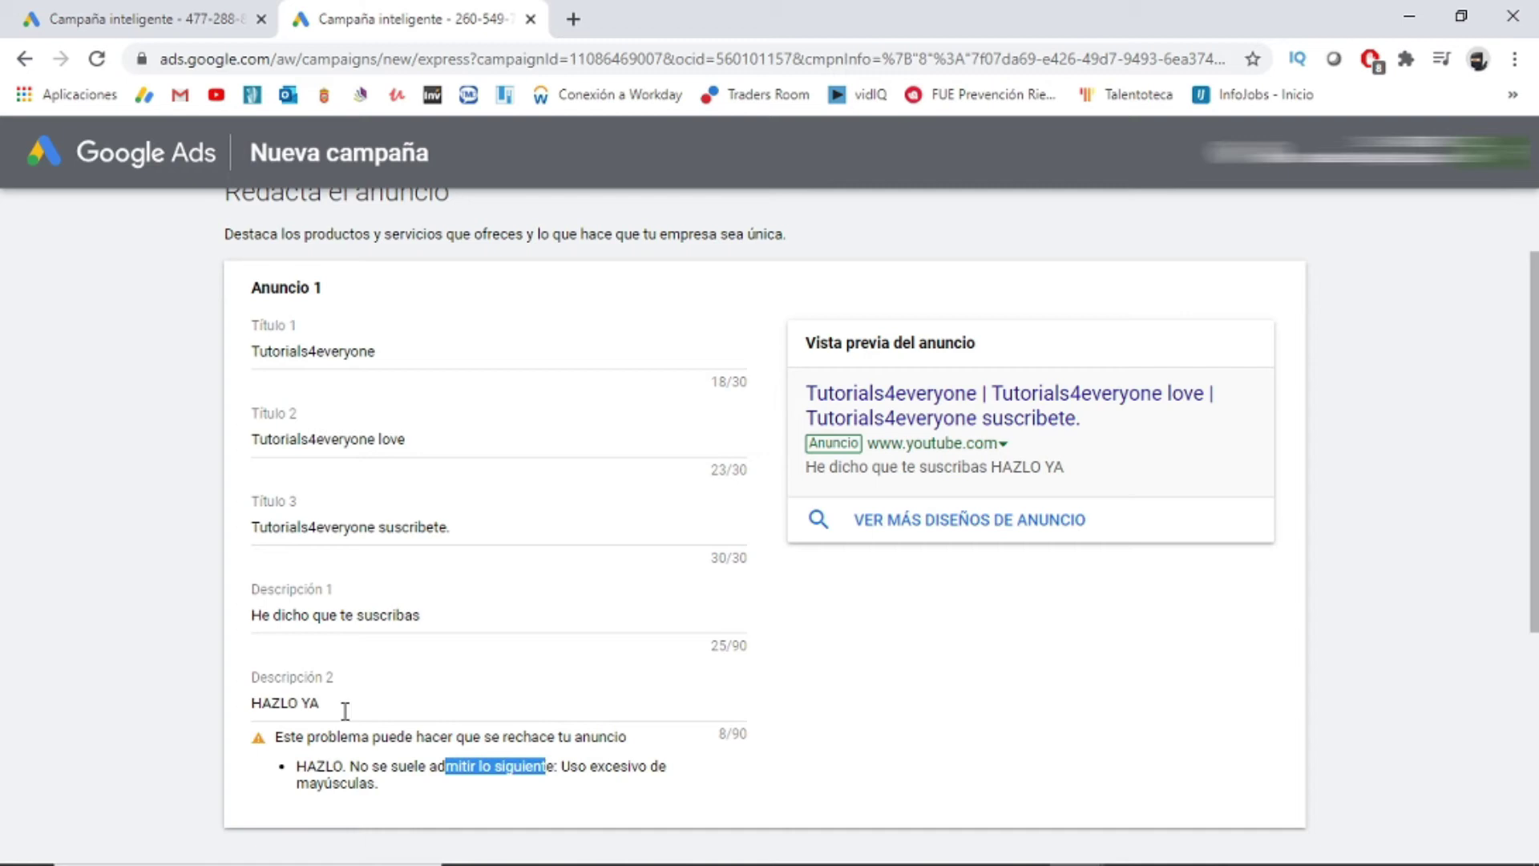
left_click_drag(346, 711, 156, 701)
key("Caps_Lock")
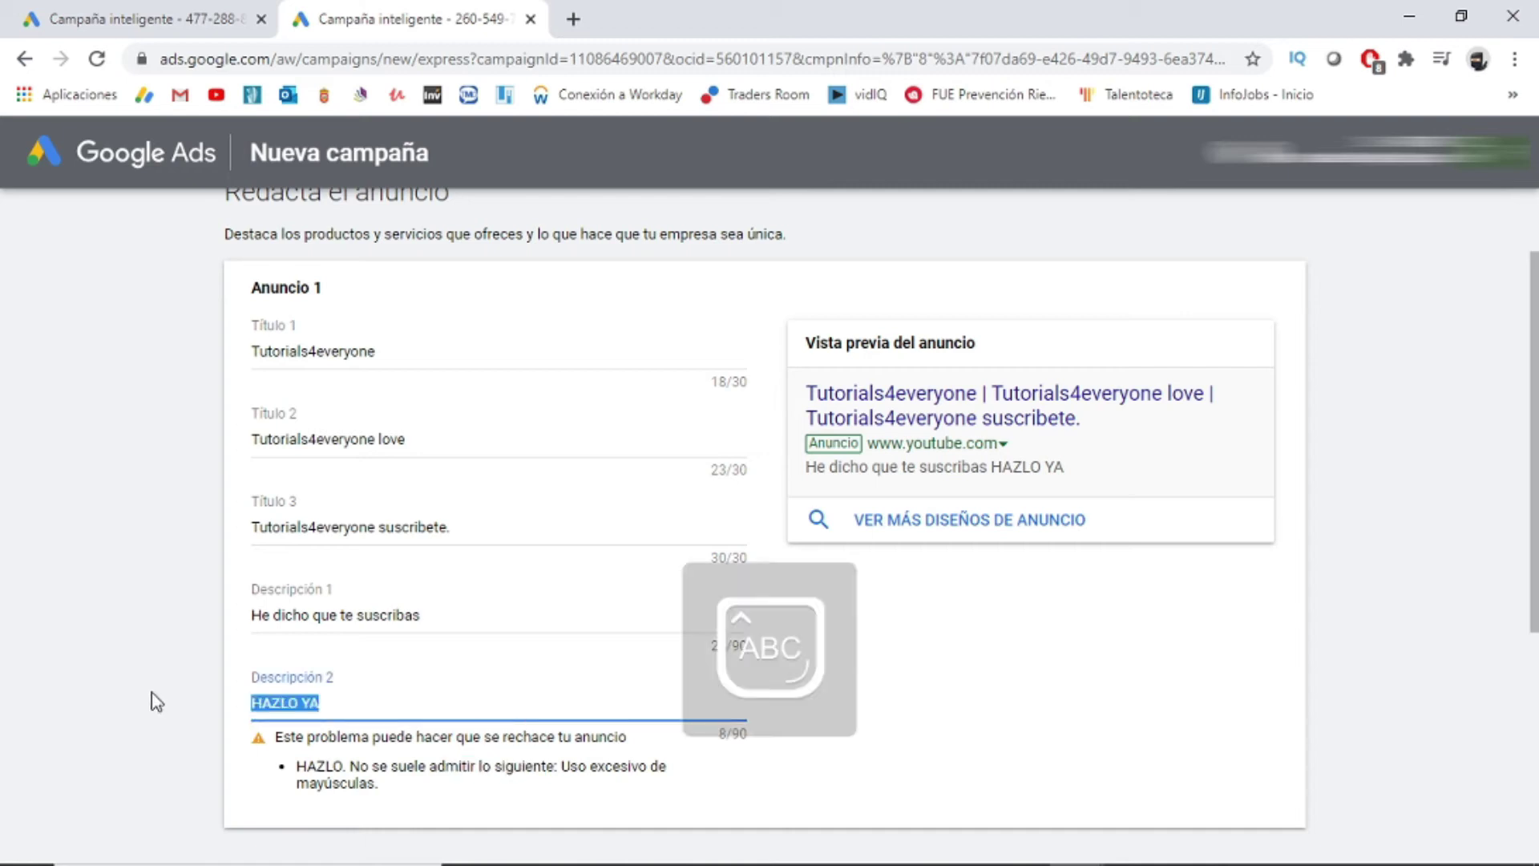
key("Caps_Lock")
type("Hazlo ya")
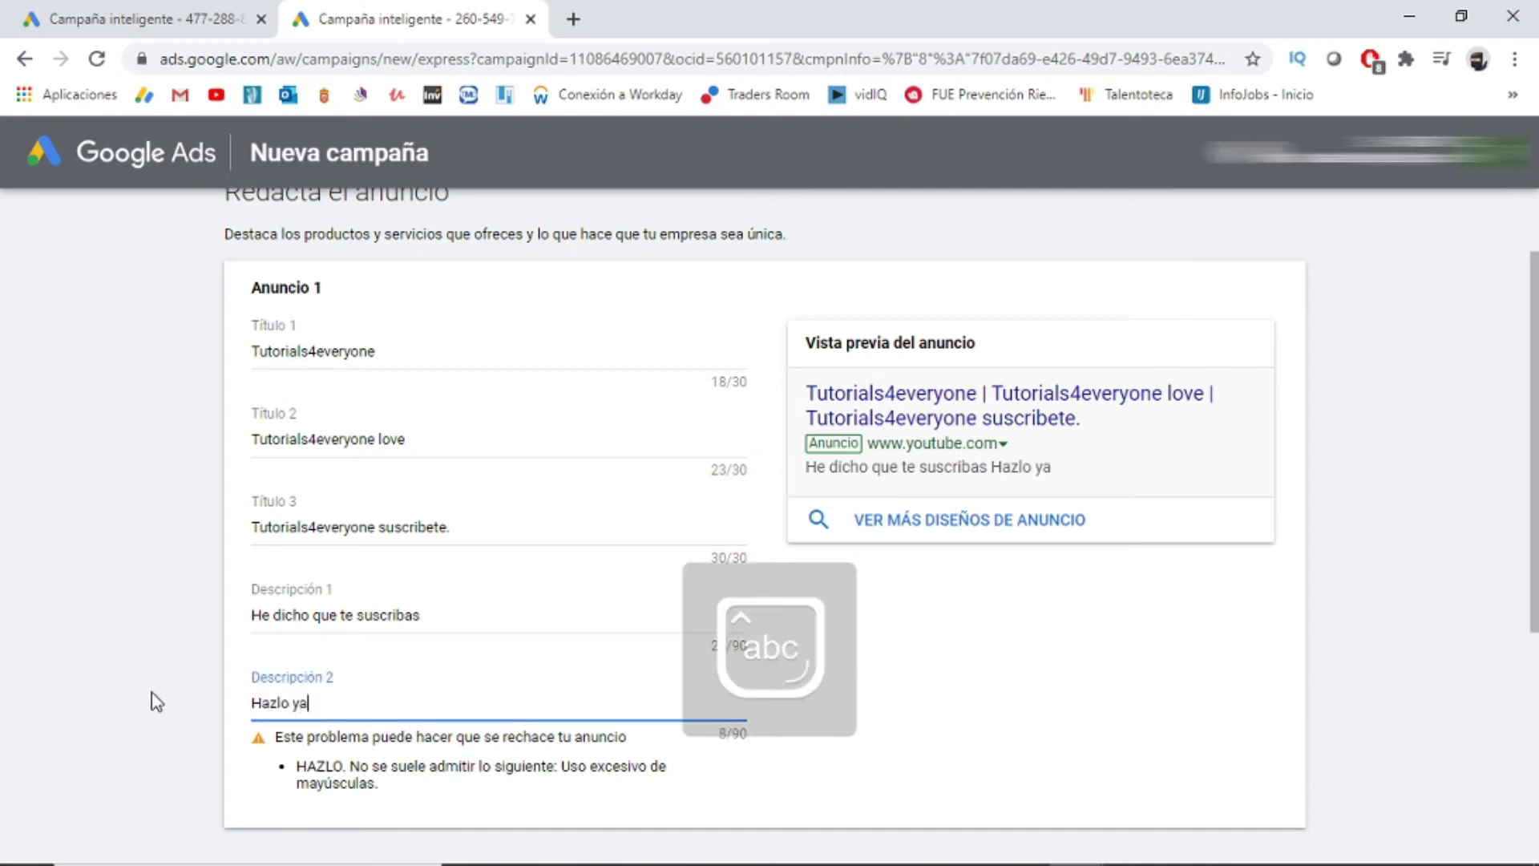
left_click(918, 714)
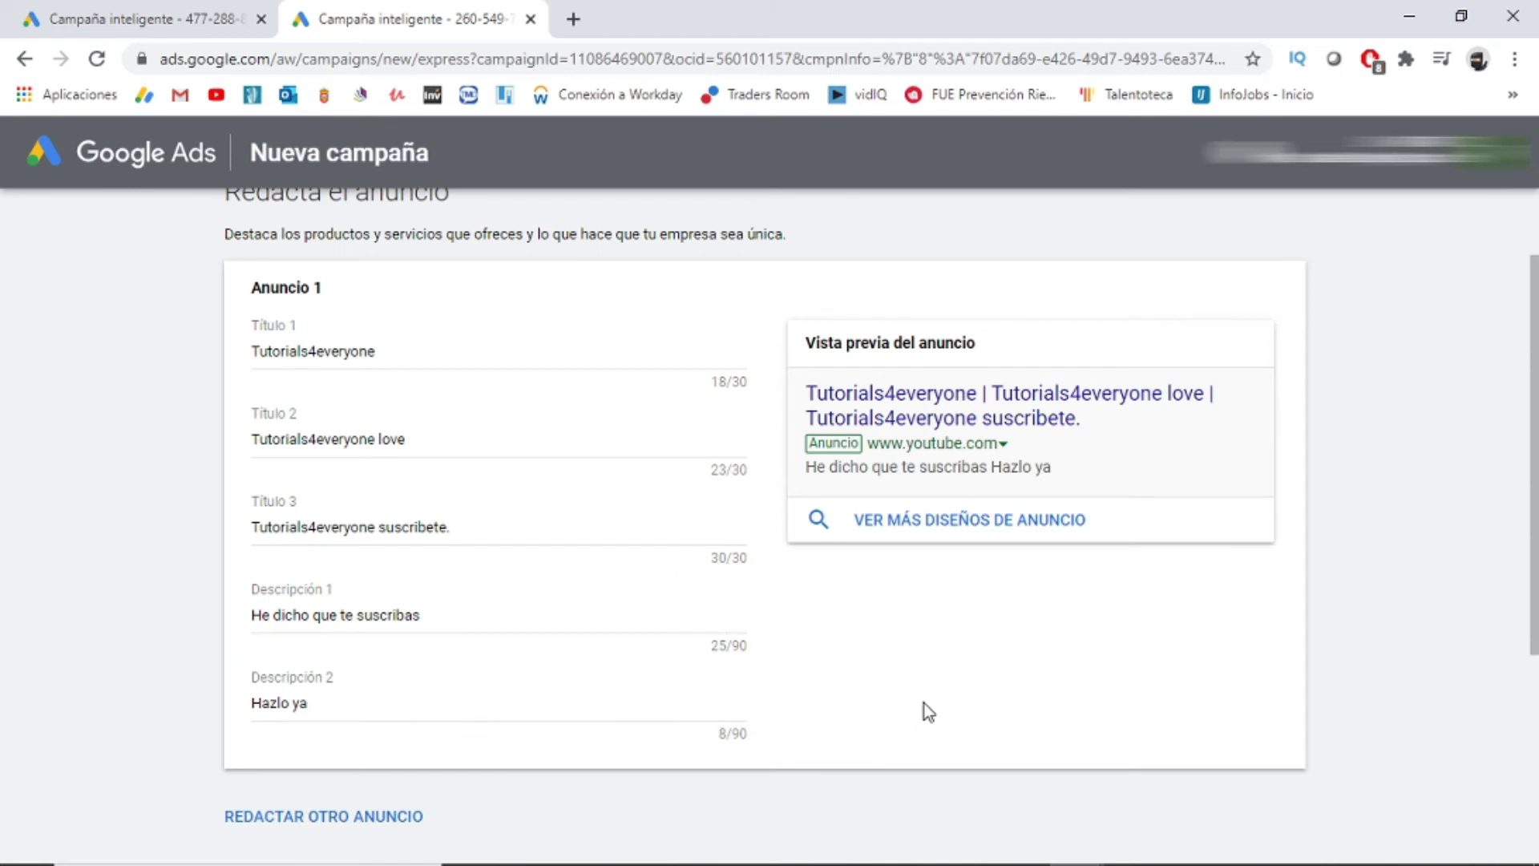
Submit the ad text and choose the average daily budget of 5 €
scroll(926, 706, "down", 3)
left_click(337, 768)
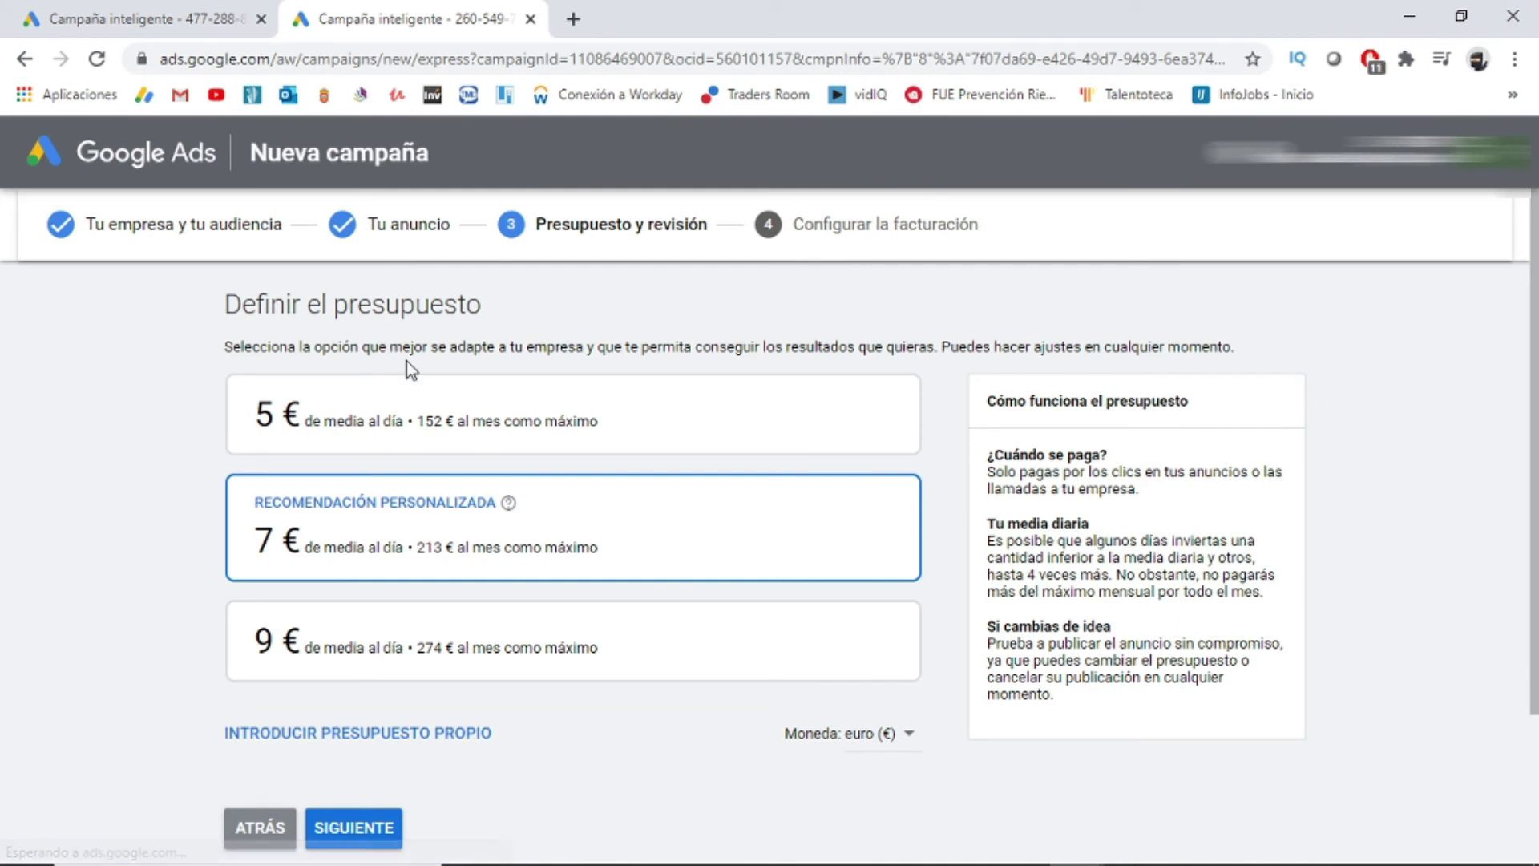
left_click(439, 416)
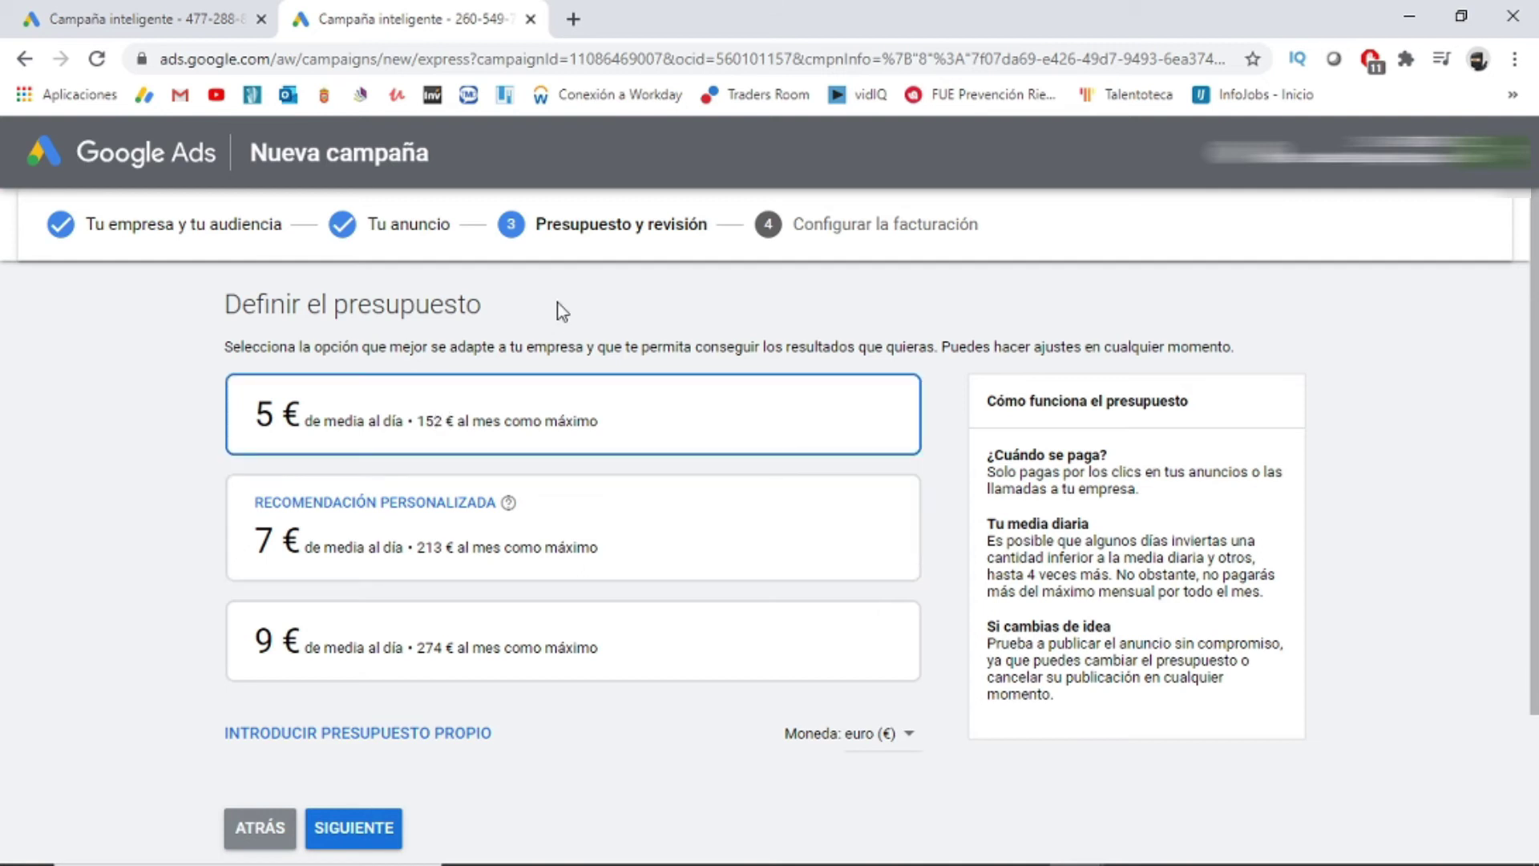
scroll(384, 770, "down", 1)
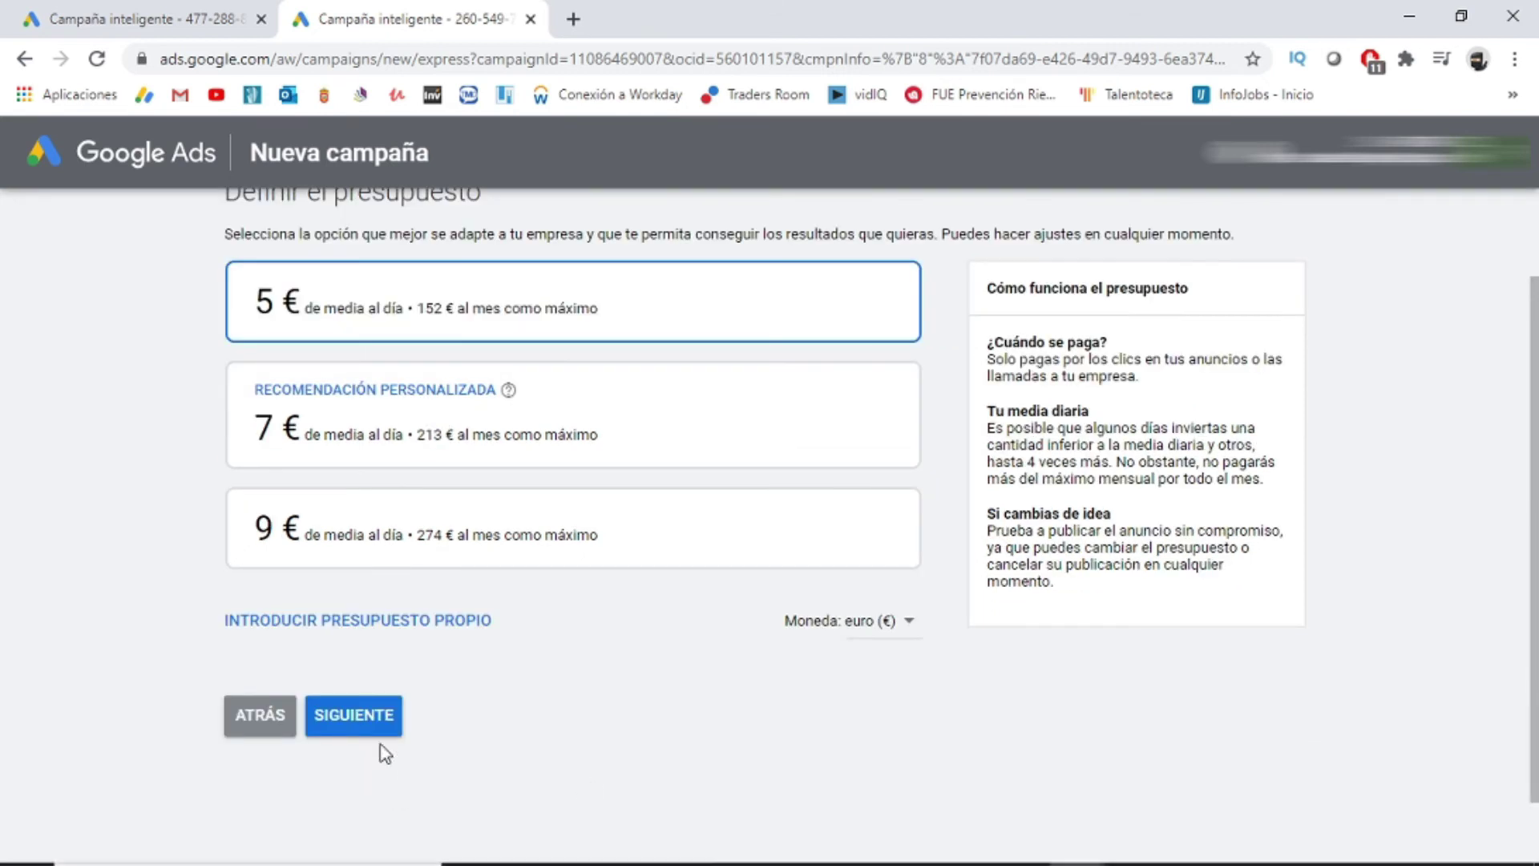
left_click(384, 725)
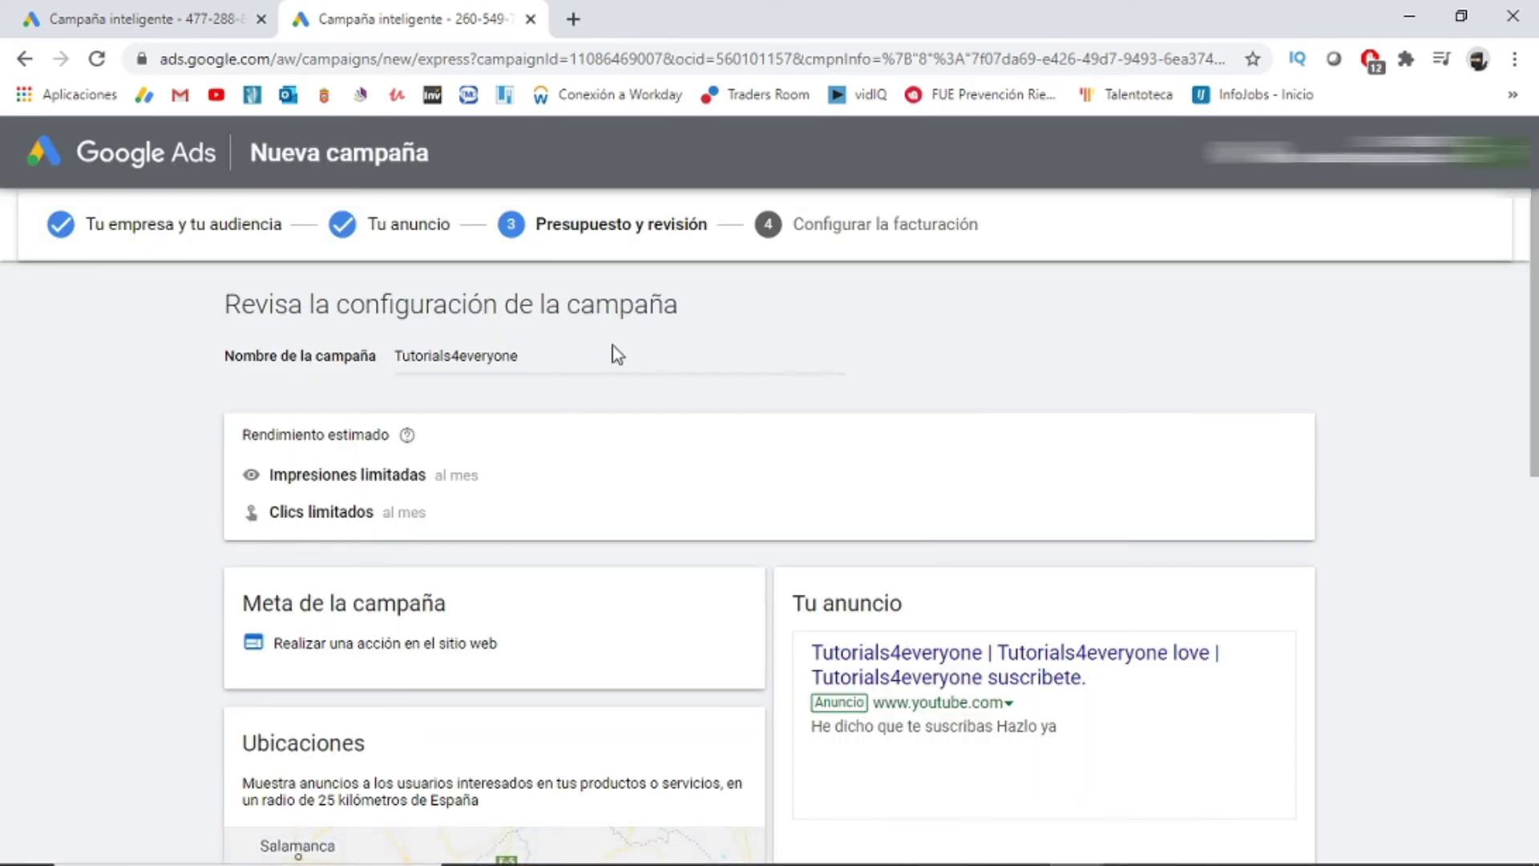
Review the campaign's goal, location, ad, keyword themes and budget, and proceed to the billing setup
scroll(600, 392, "down", 4)
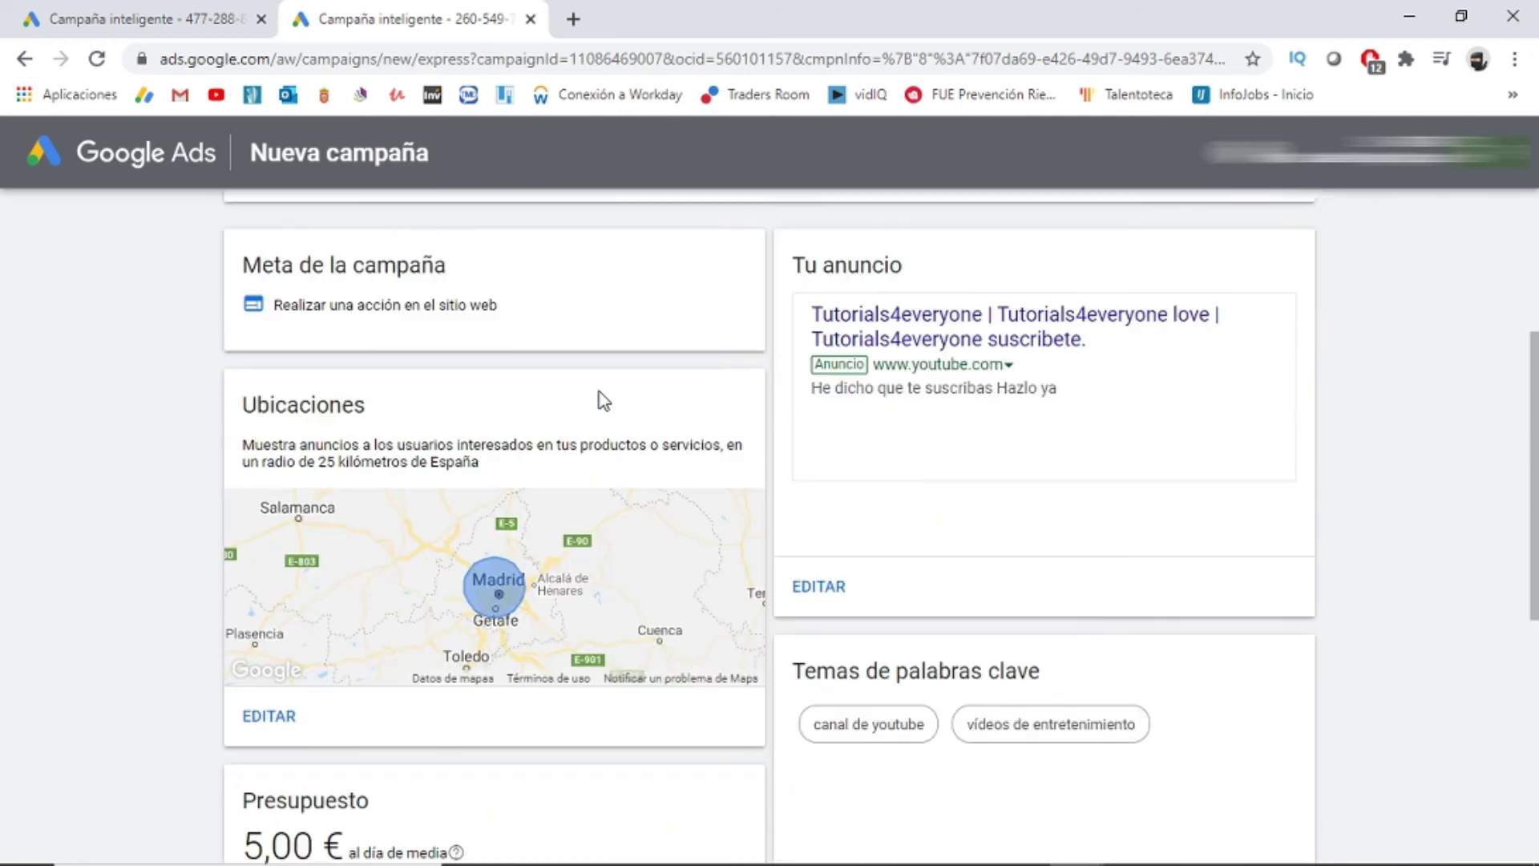
scroll(897, 387, "down", 3)
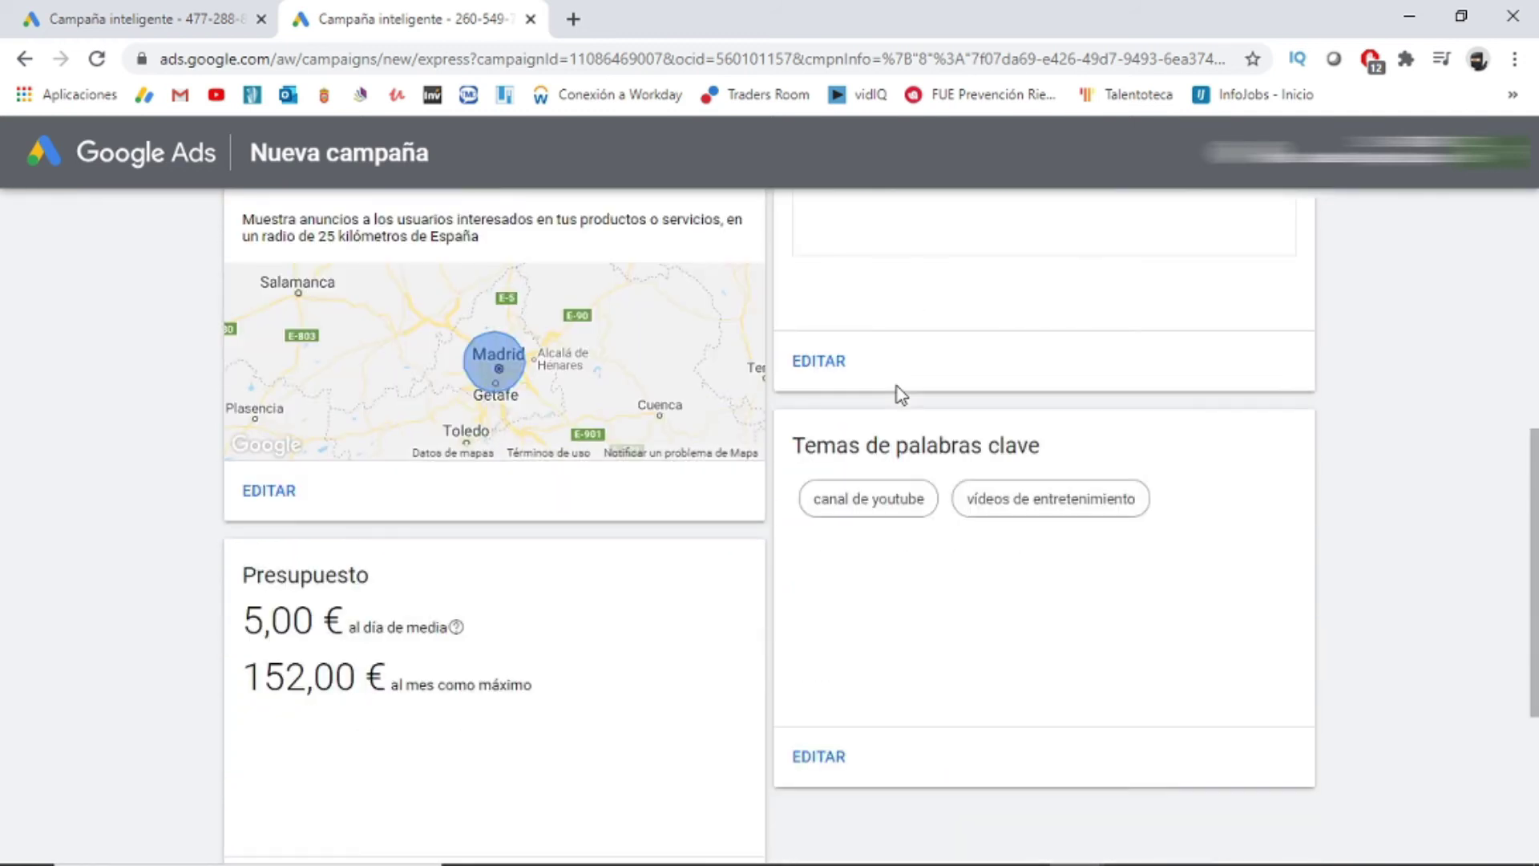
scroll(296, 539, "down", 1)
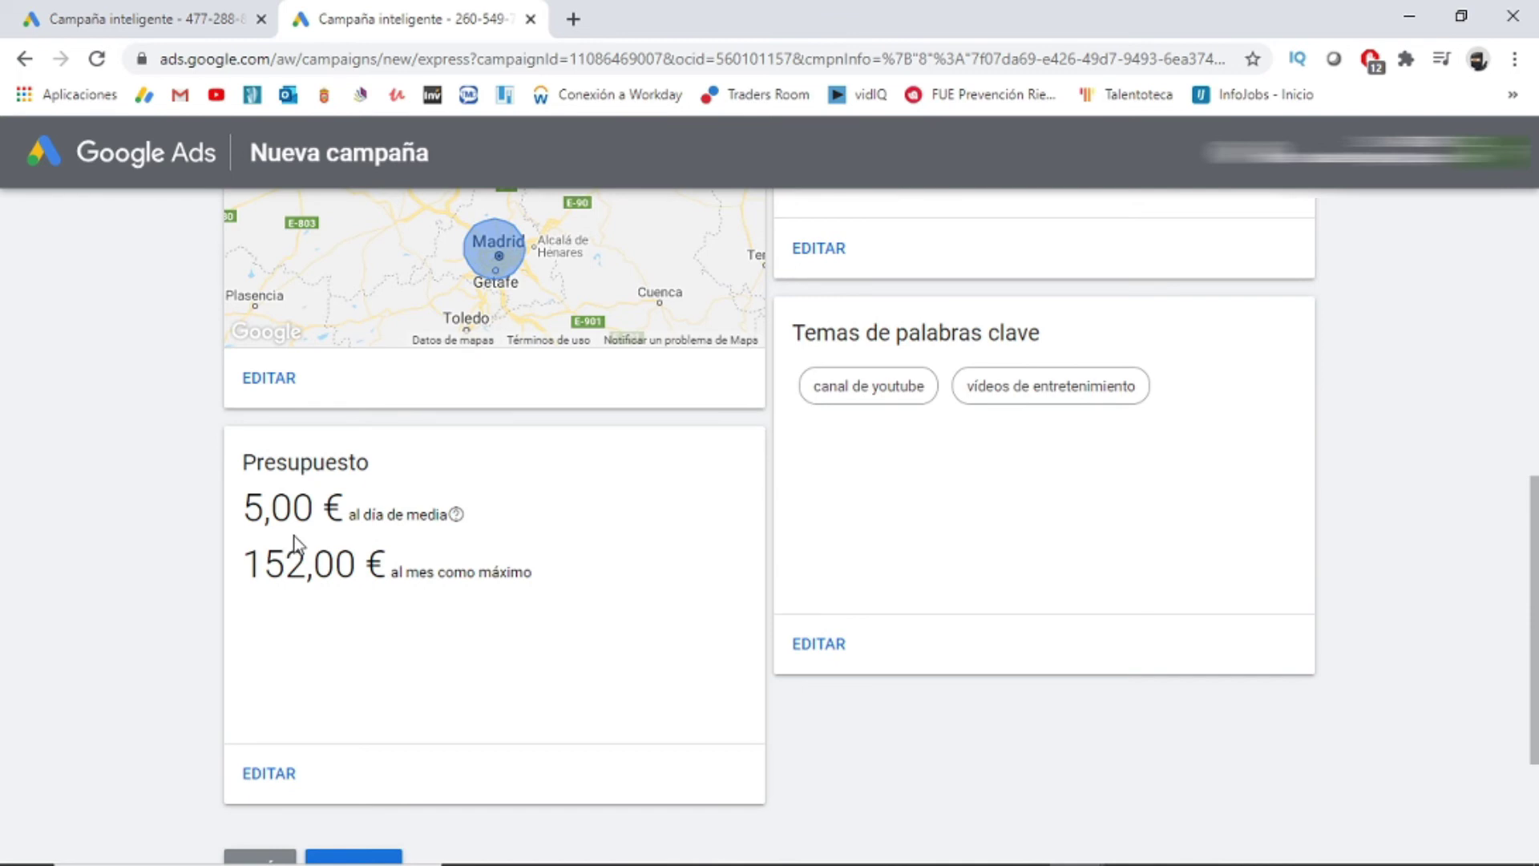
scroll(295, 537, "down", 3)
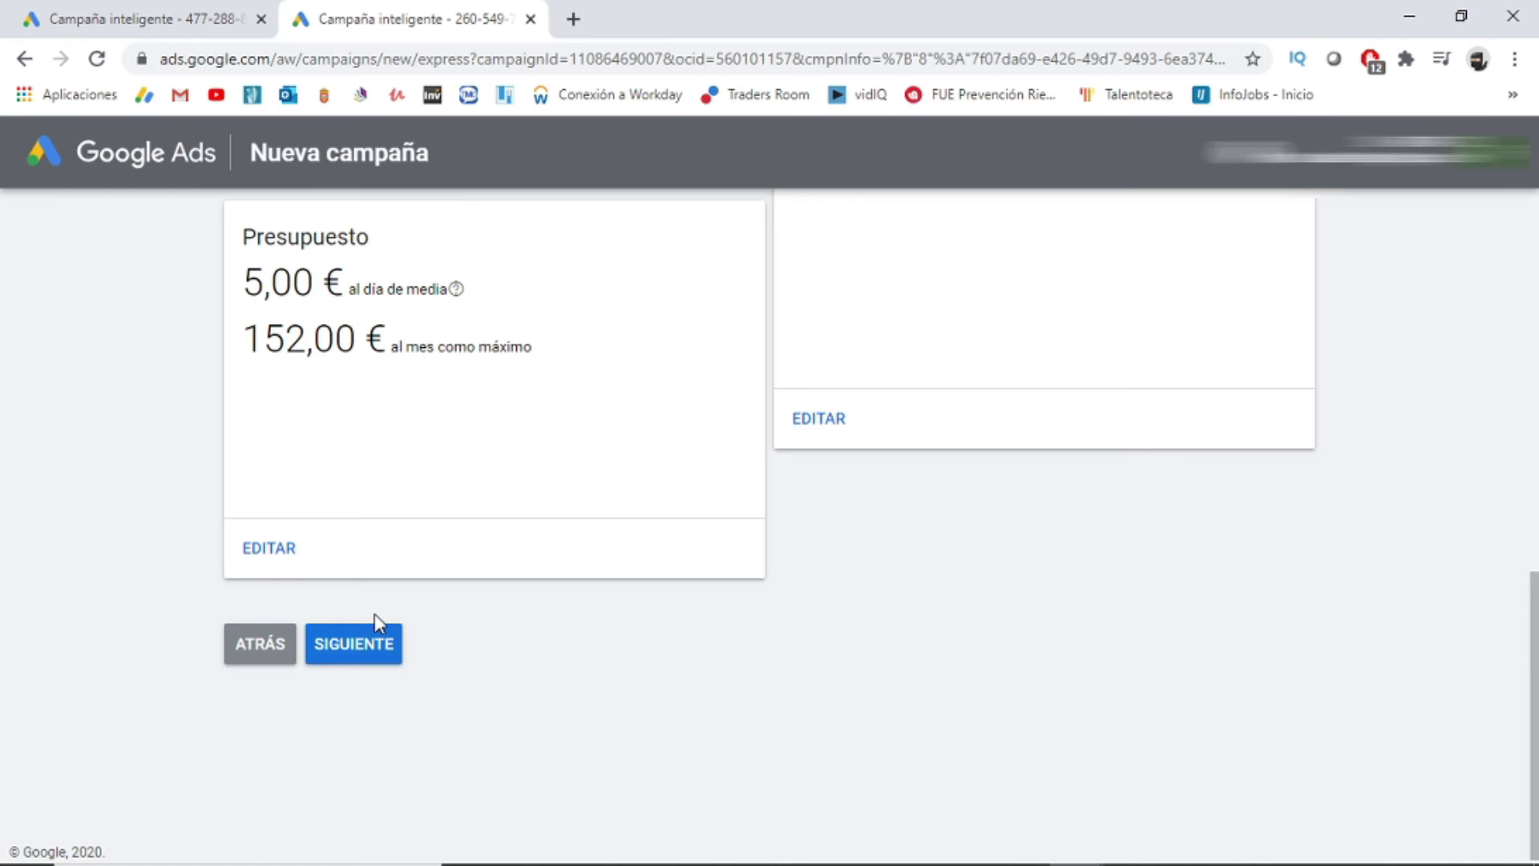
left_click(374, 645)
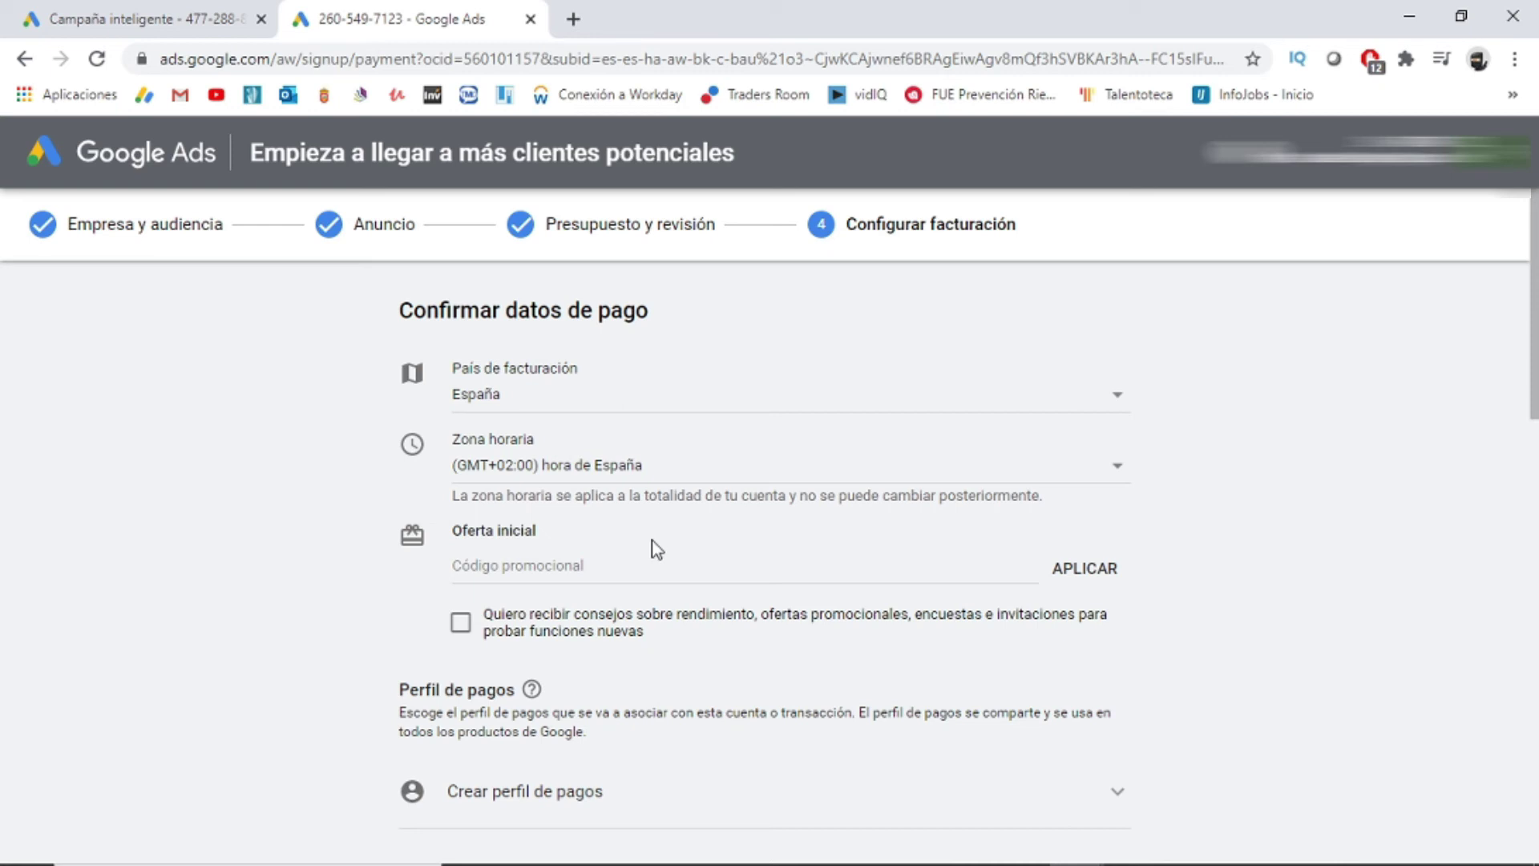
Examine the payment details form, including the time zone, promotional code field and payment profile
scroll(657, 550, "down", 1)
scroll(657, 550, "down", 2)
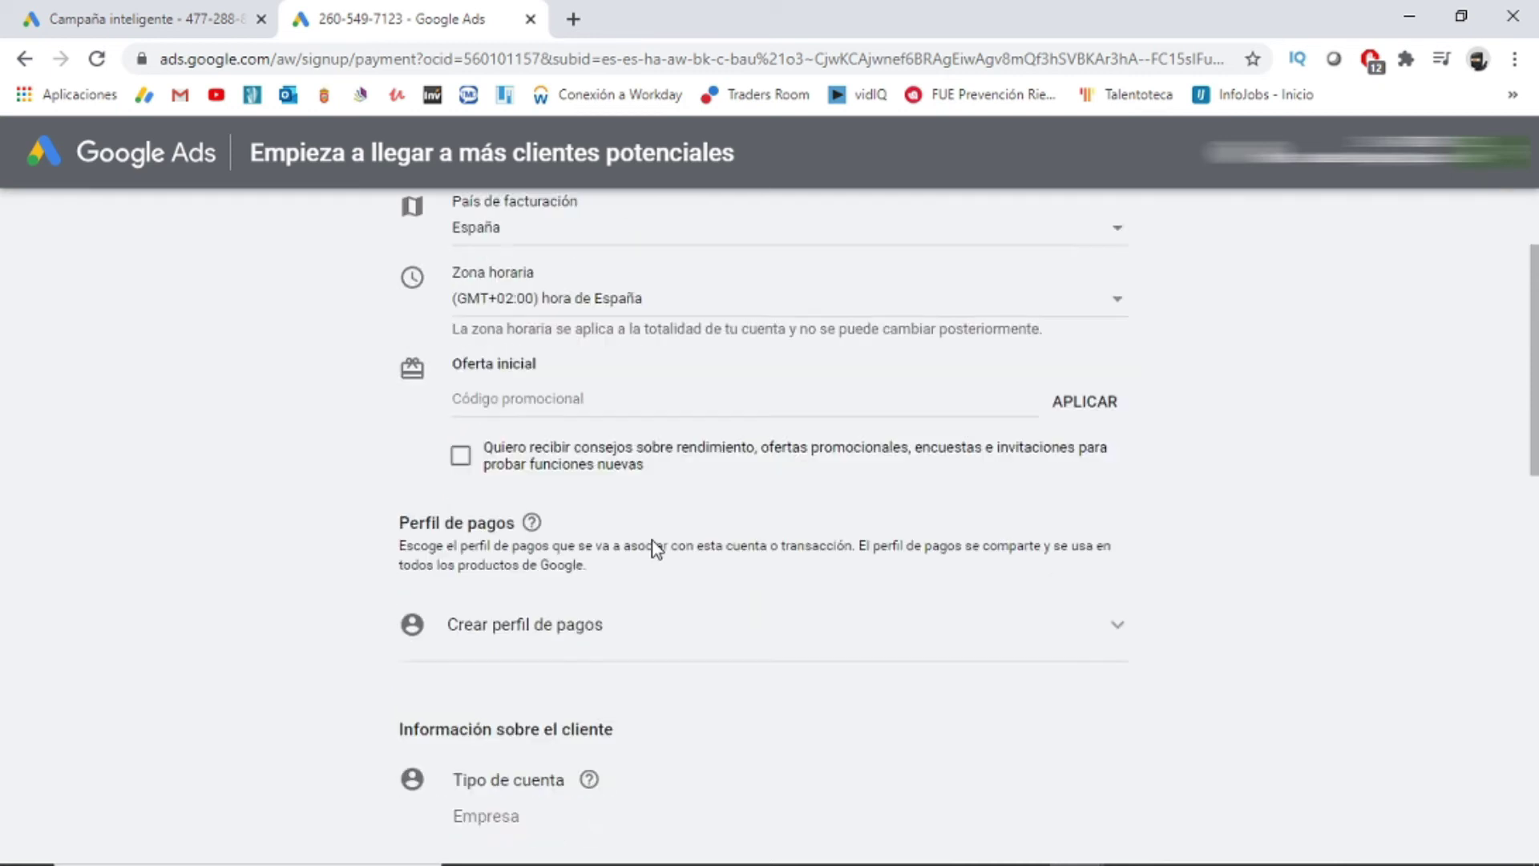
scroll(652, 541, "up", 1)
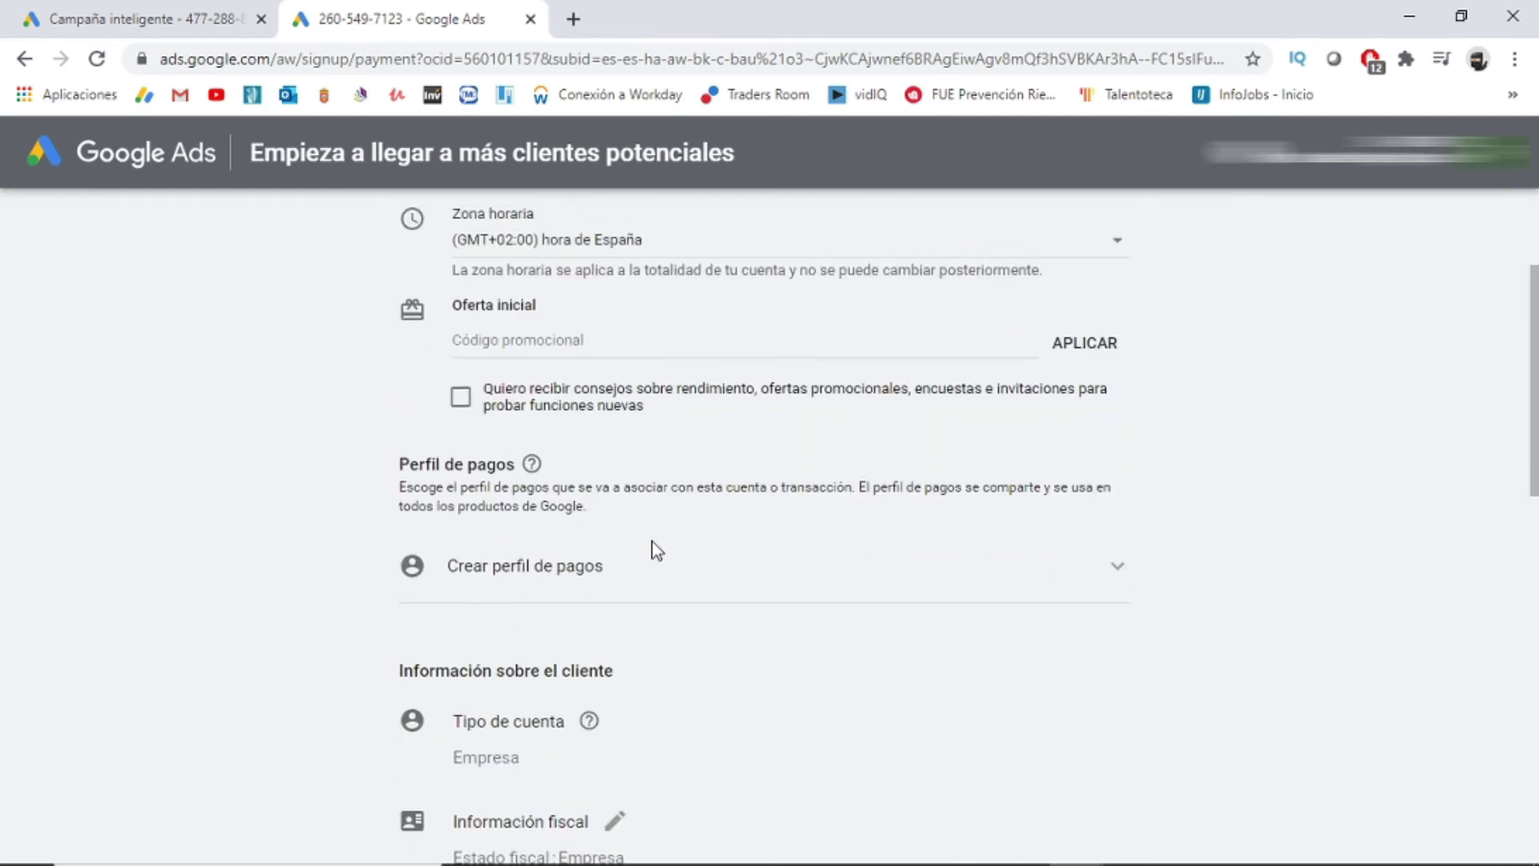
left_click(505, 341)
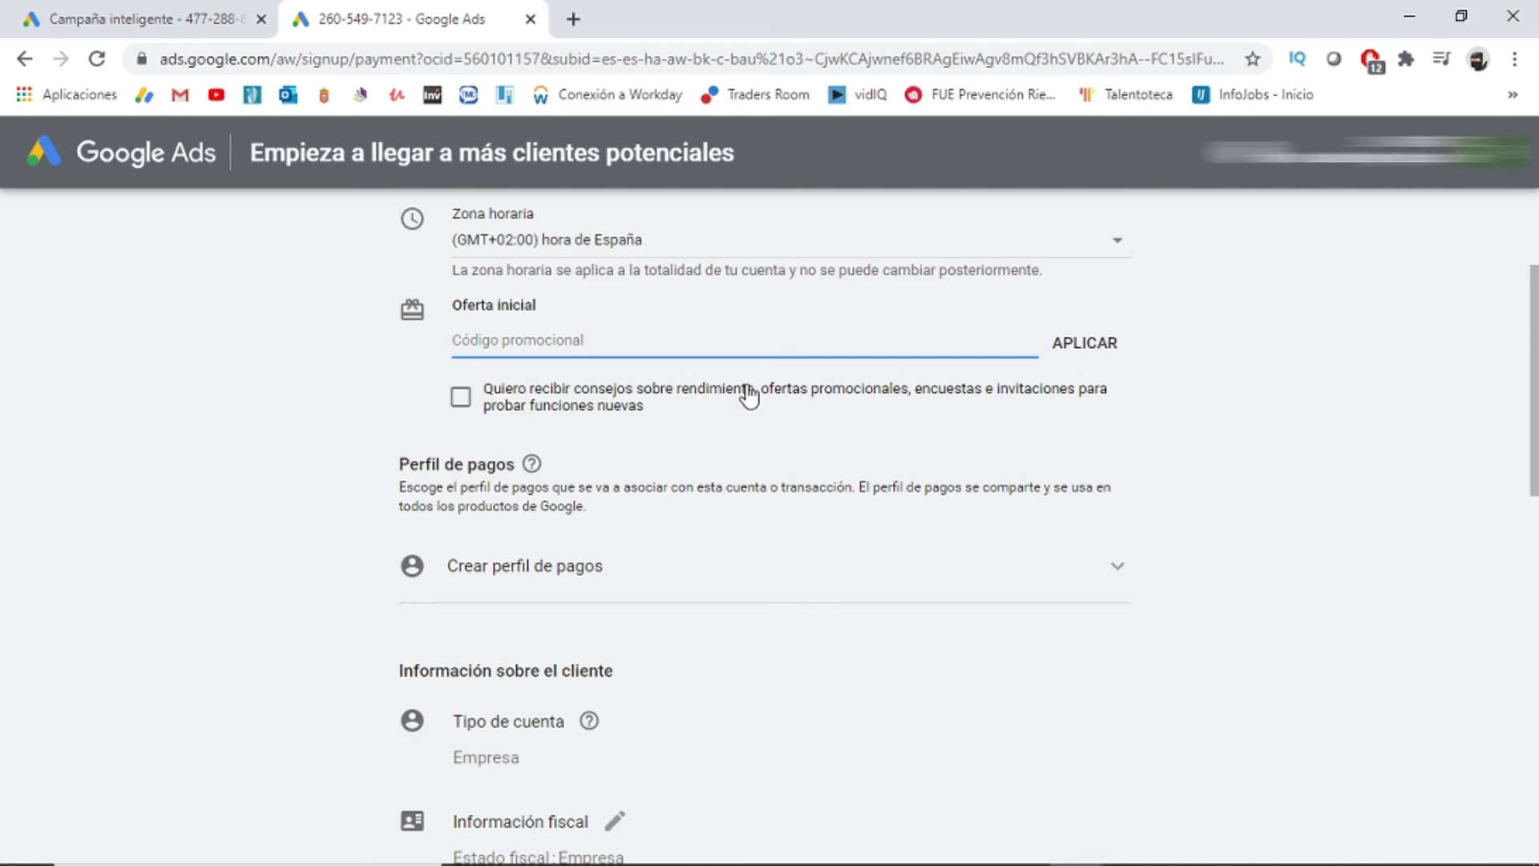
scroll(749, 395, "down", 4)
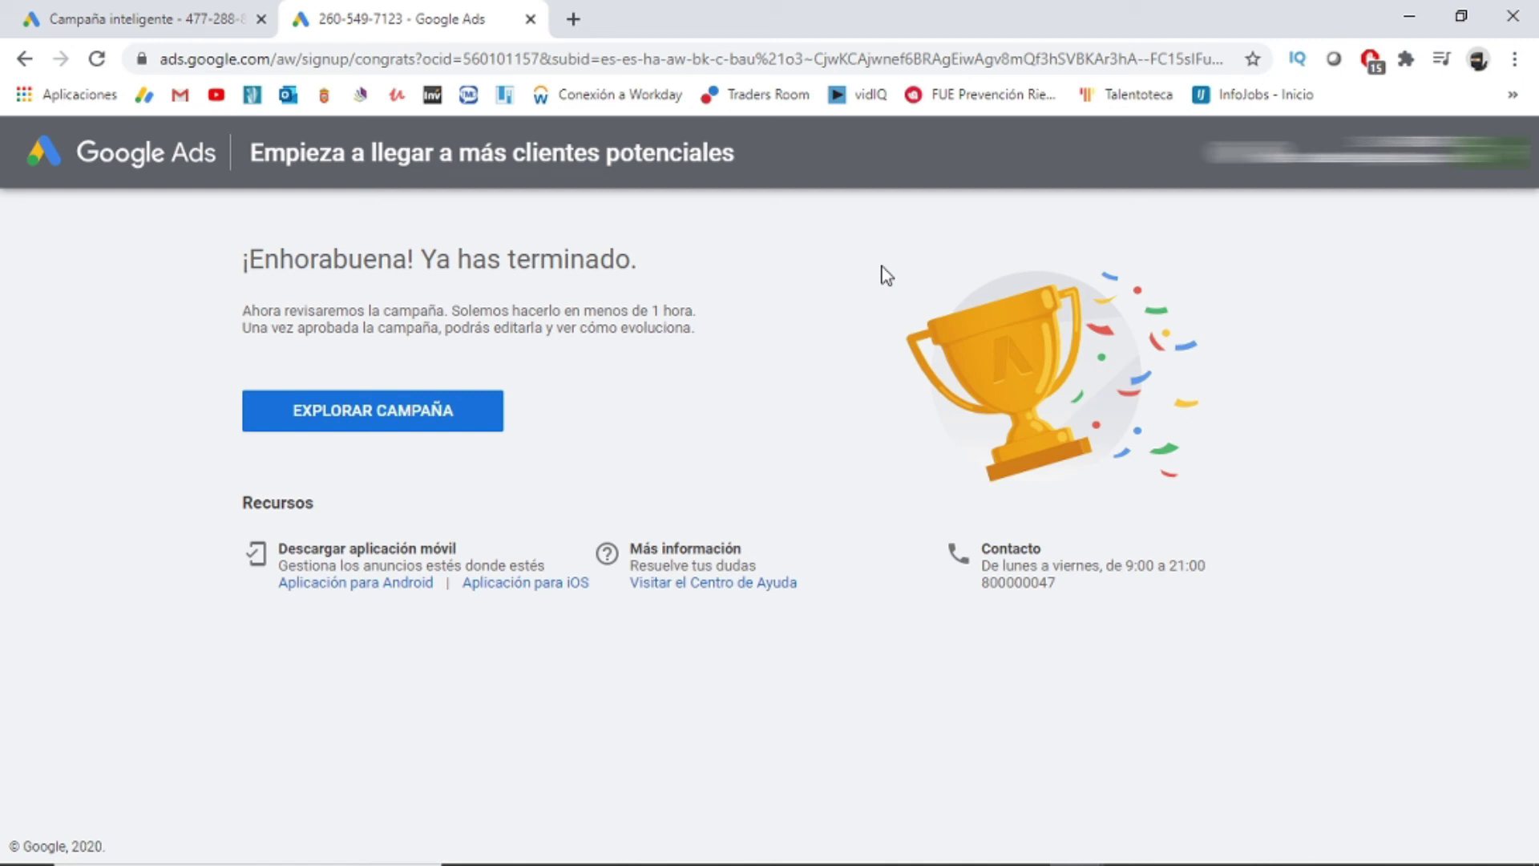
Open the new Tutorials4everyone campaign, pause it, and dismiss the feedback survey without answering
left_click(419, 407)
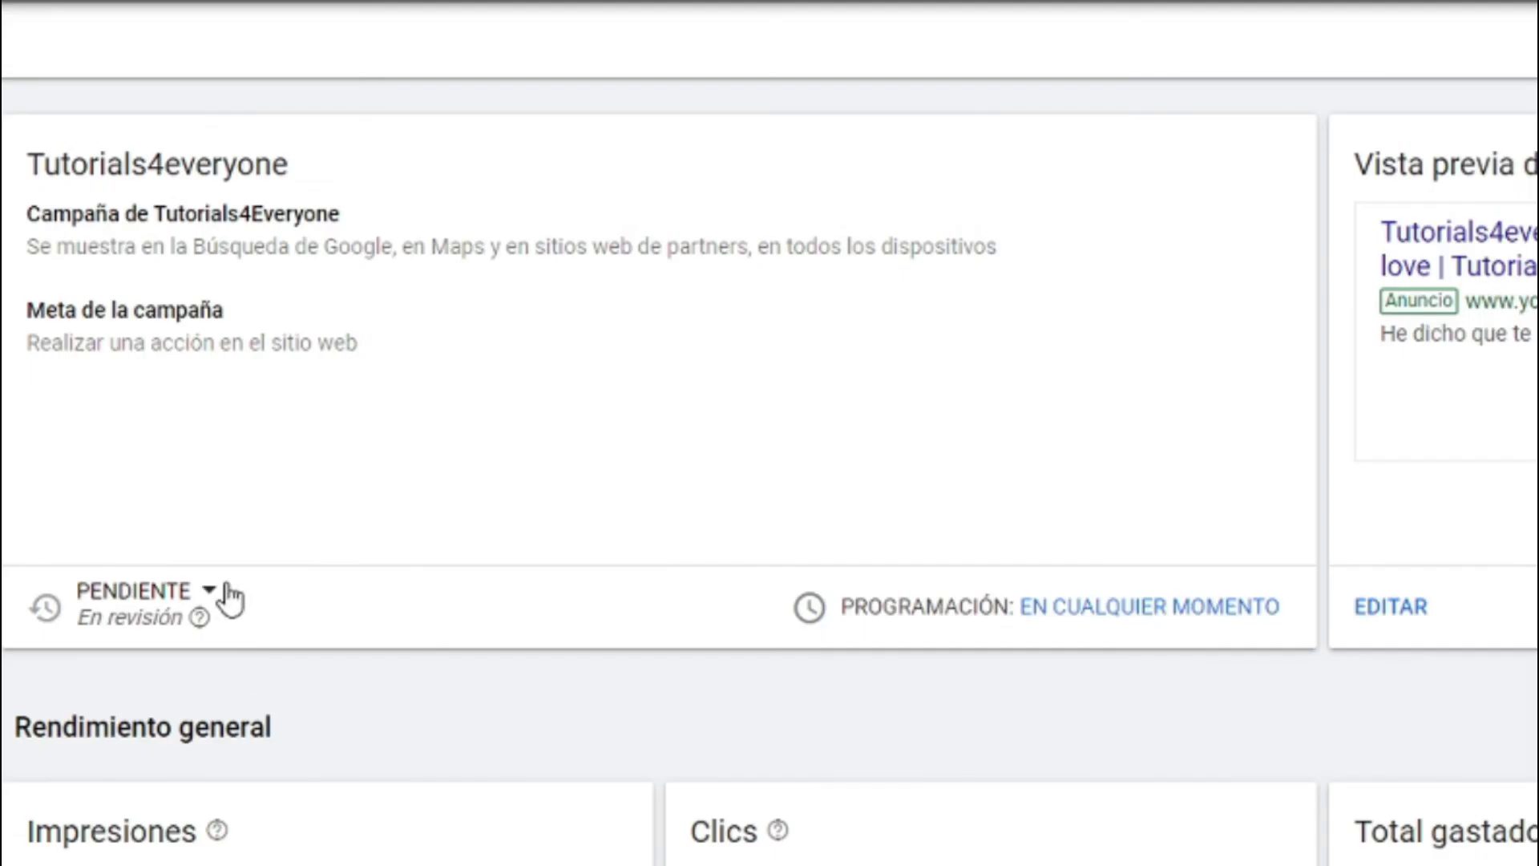
left_click(228, 593)
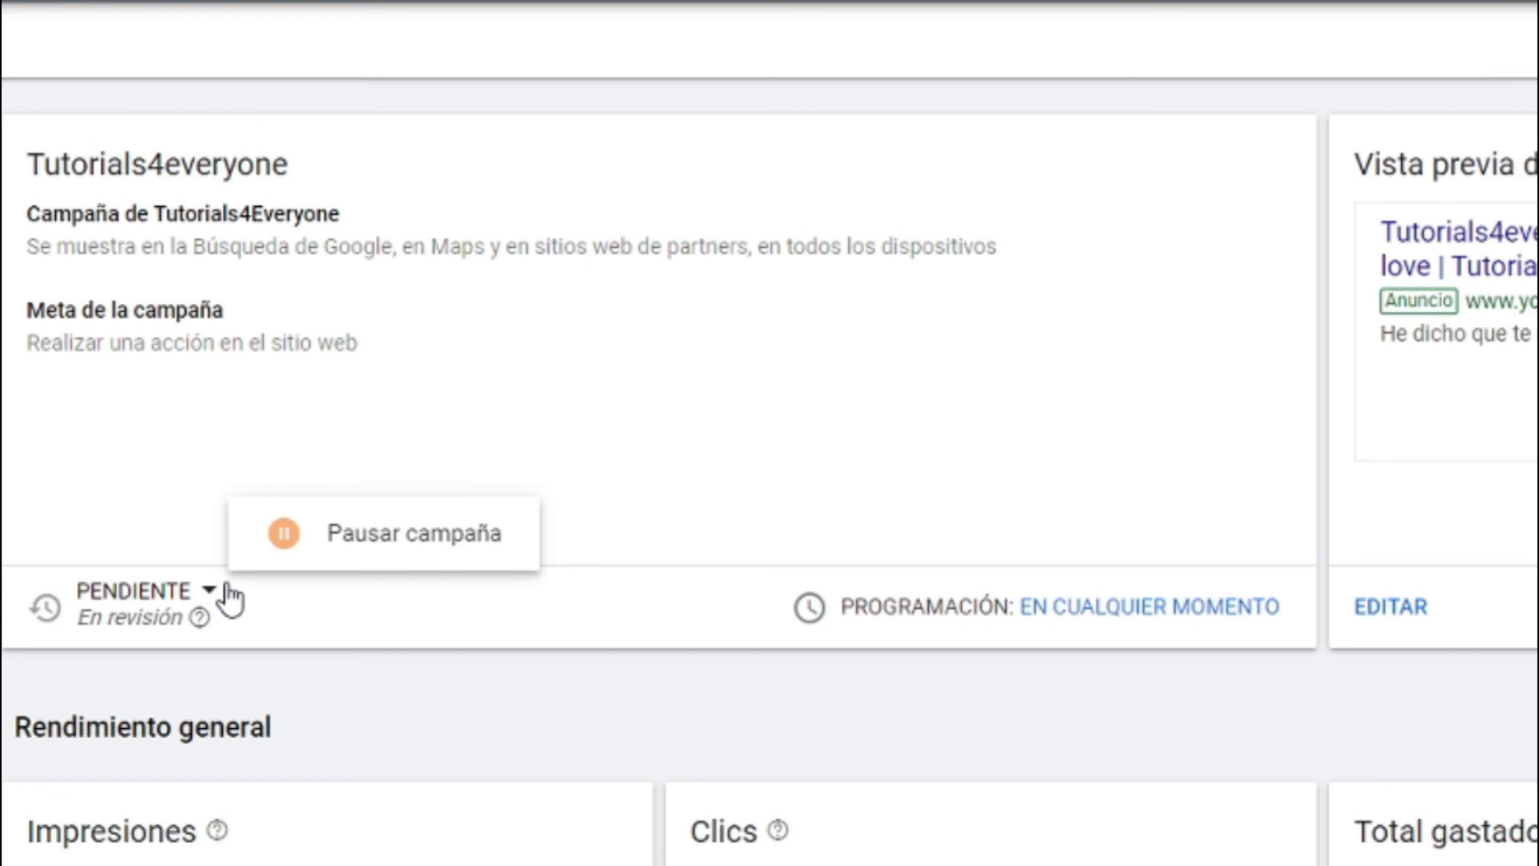
left_click(314, 547)
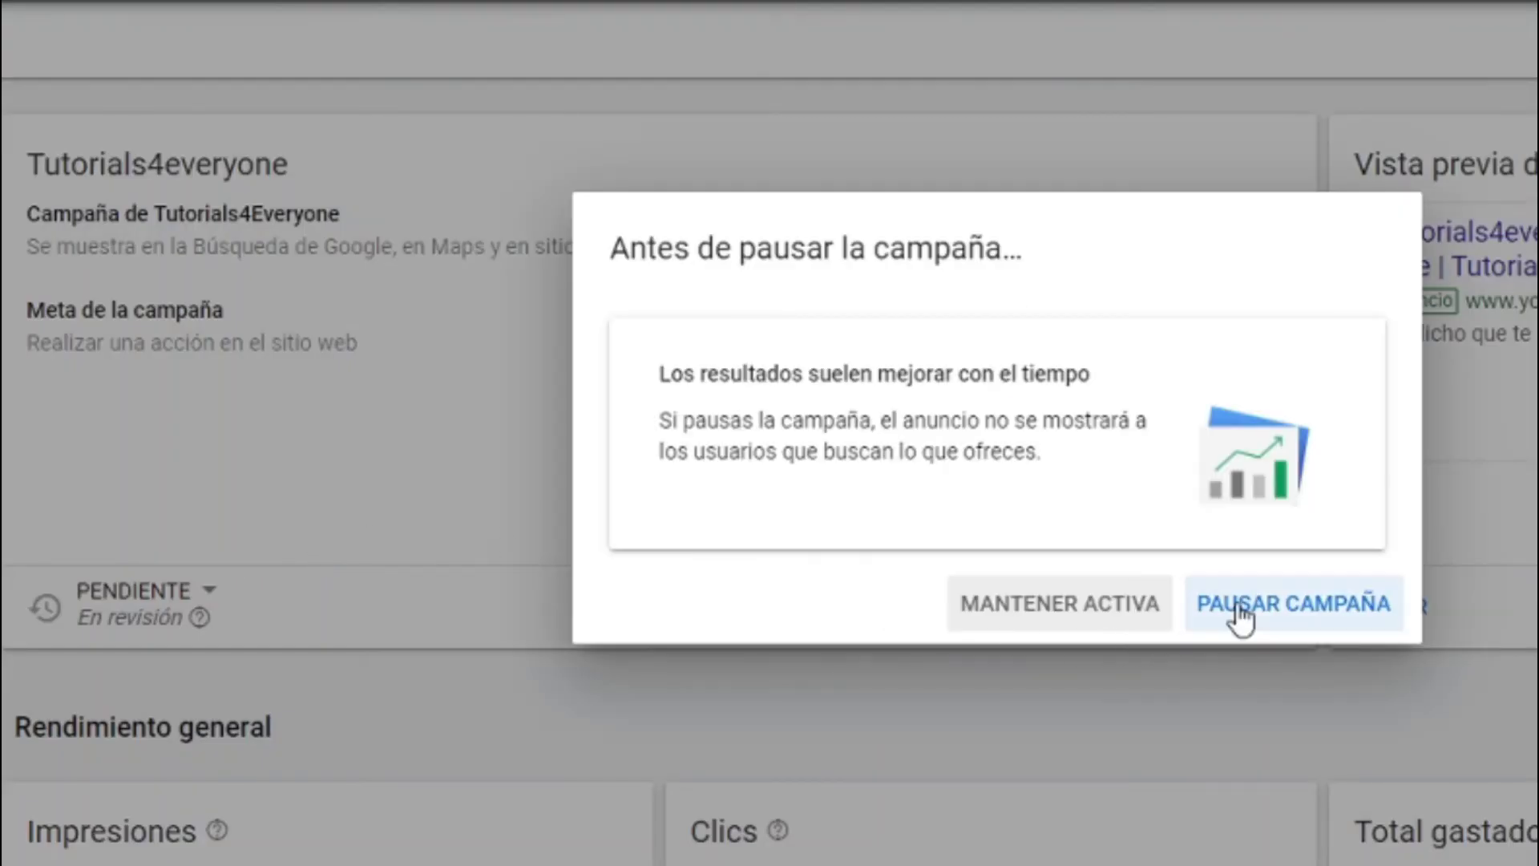
left_click(1272, 602)
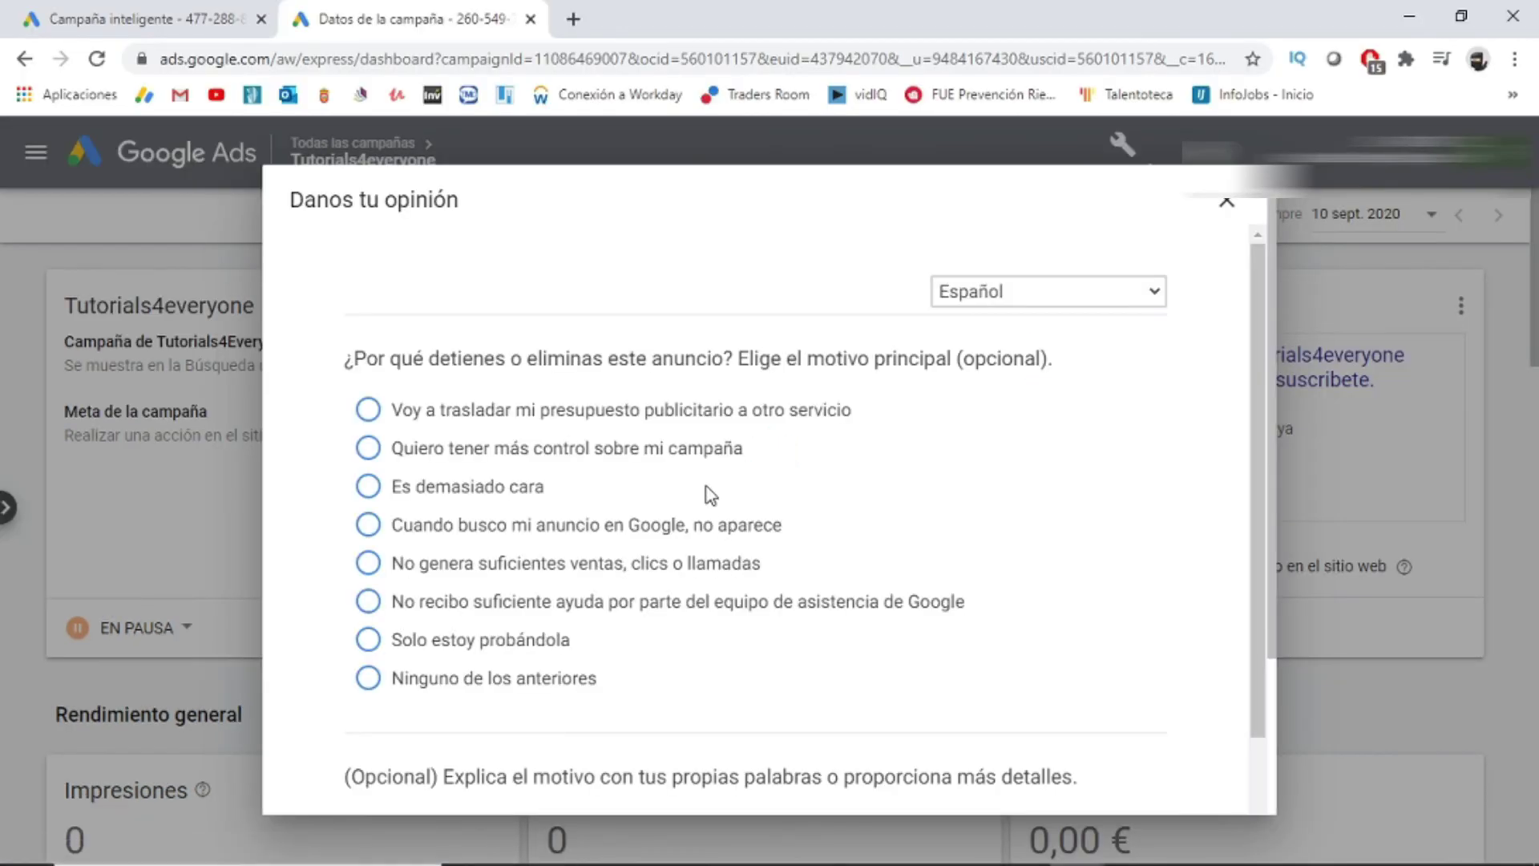
left_click(1224, 213)
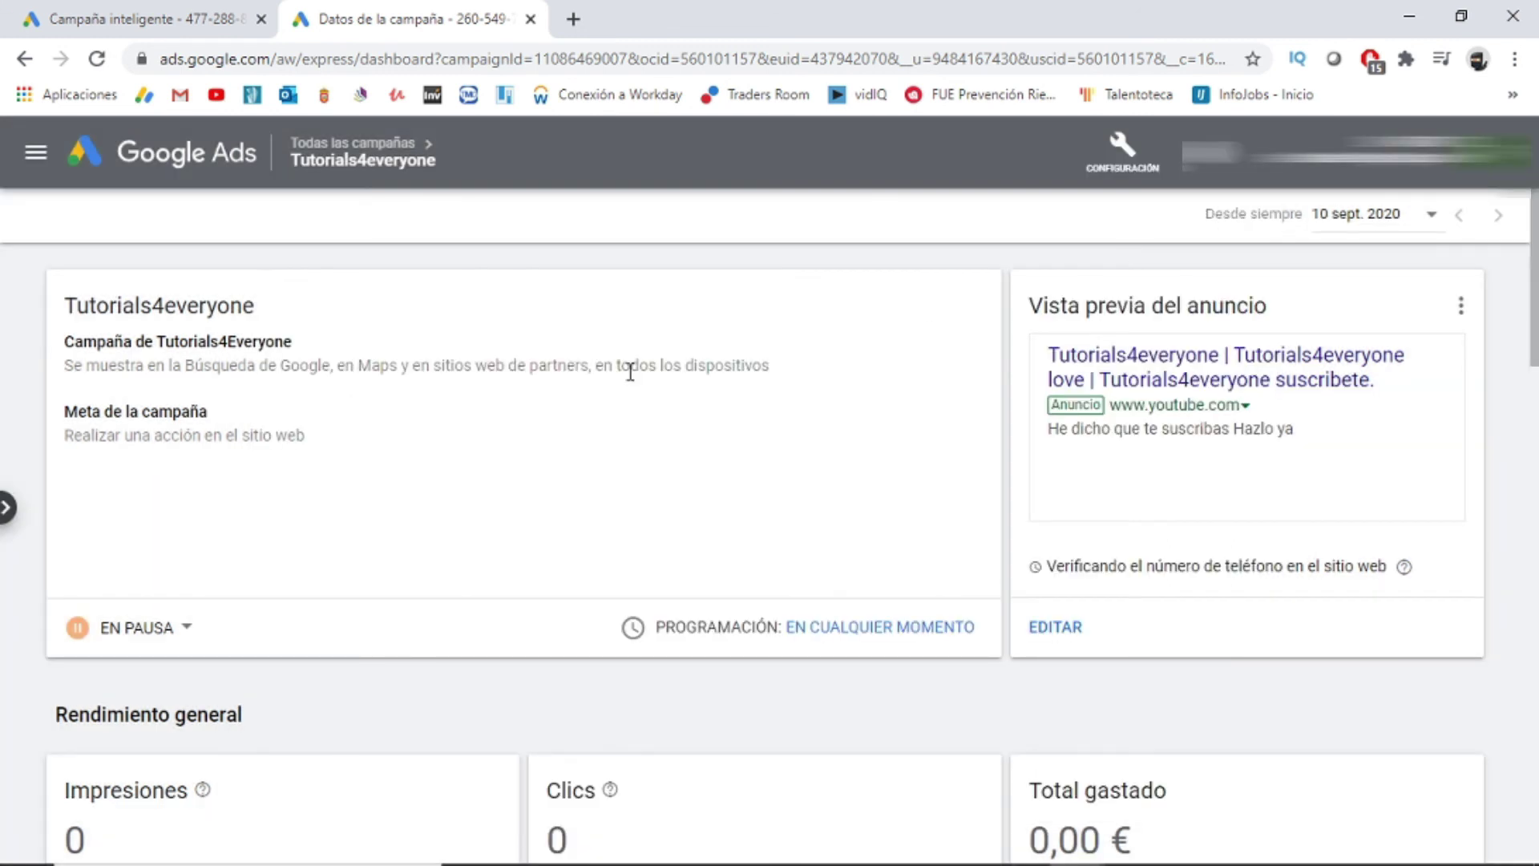
Switch the account from smart mode to expert mode and hide the alert about ads not being published
scroll(631, 372, "down", 5)
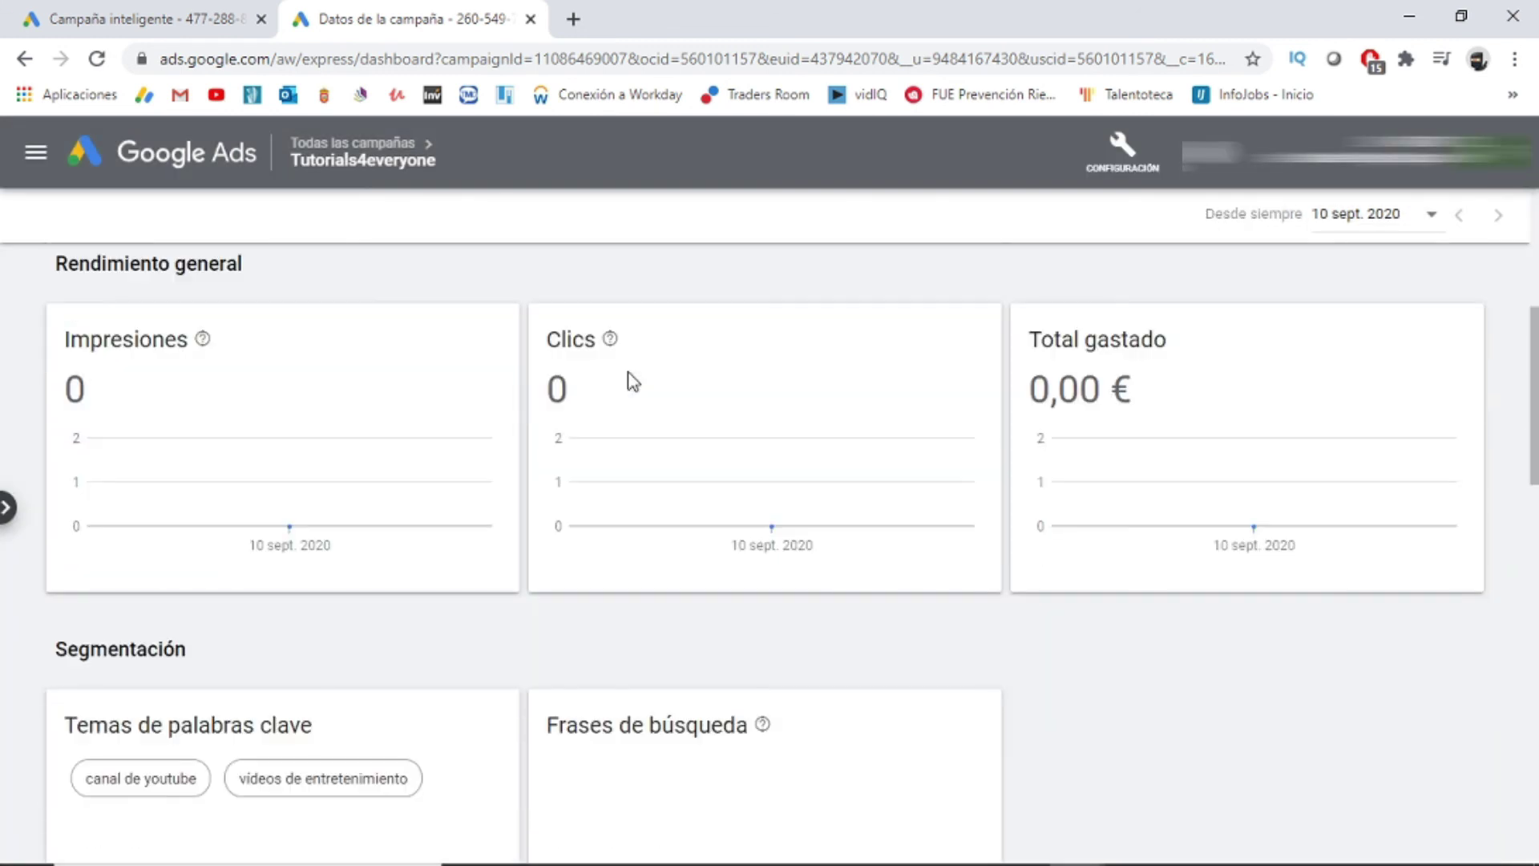
scroll(630, 372, "up", 6)
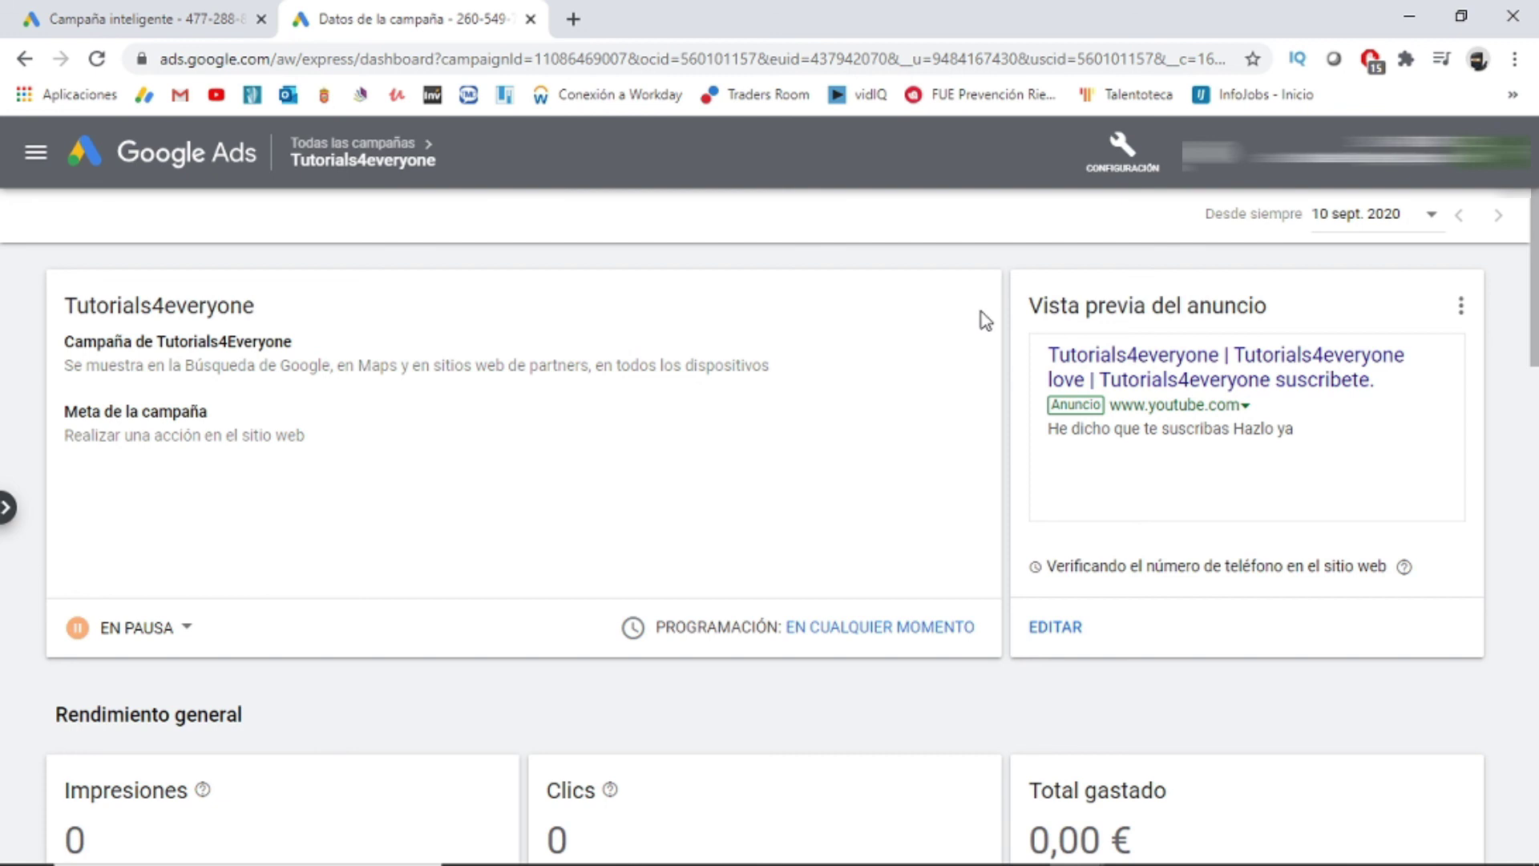
left_click(1126, 155)
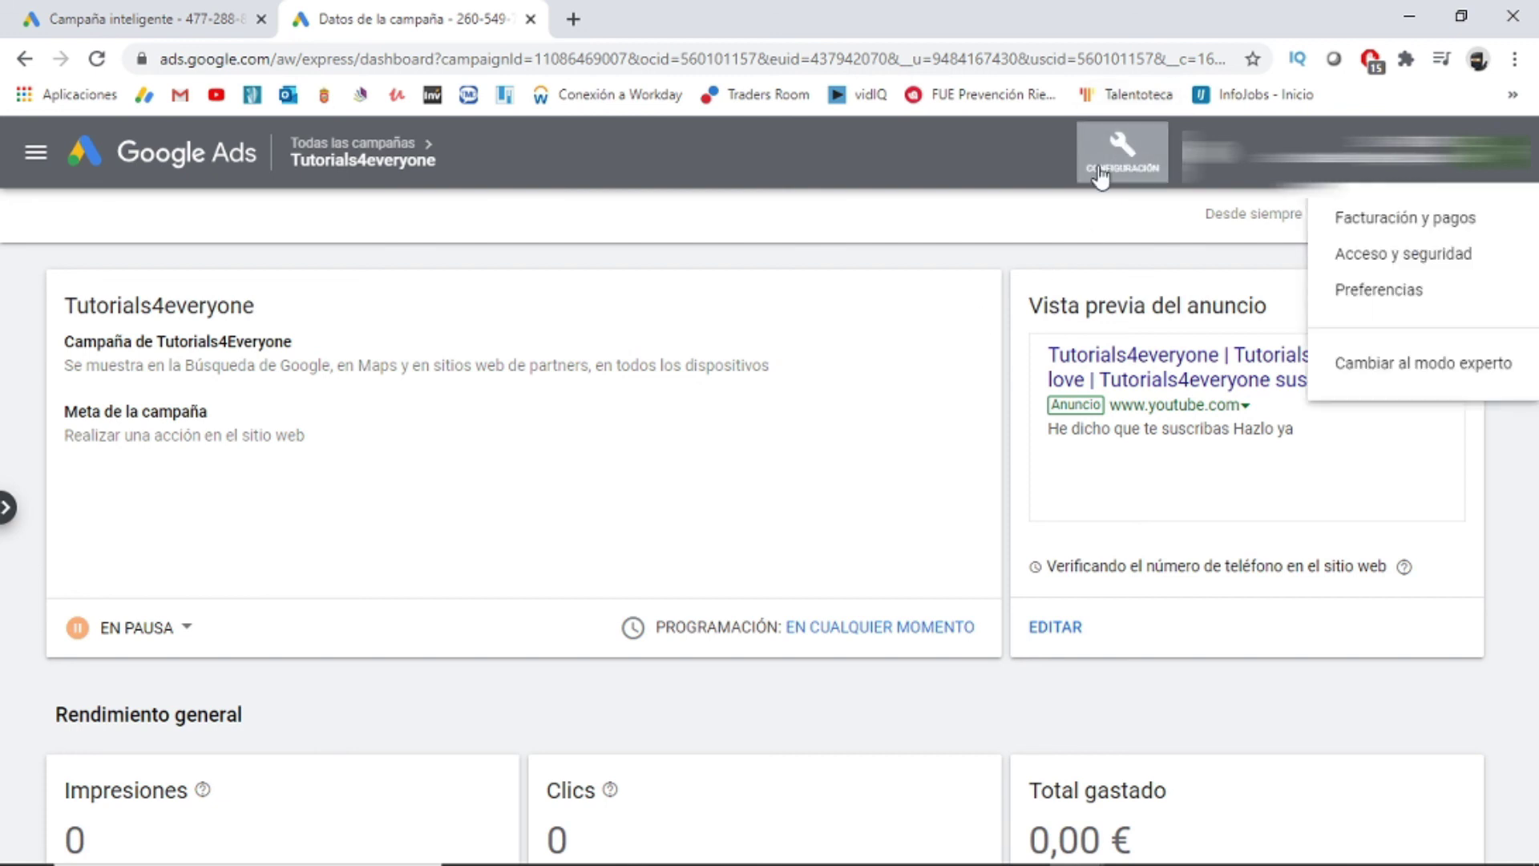
left_click(1428, 365)
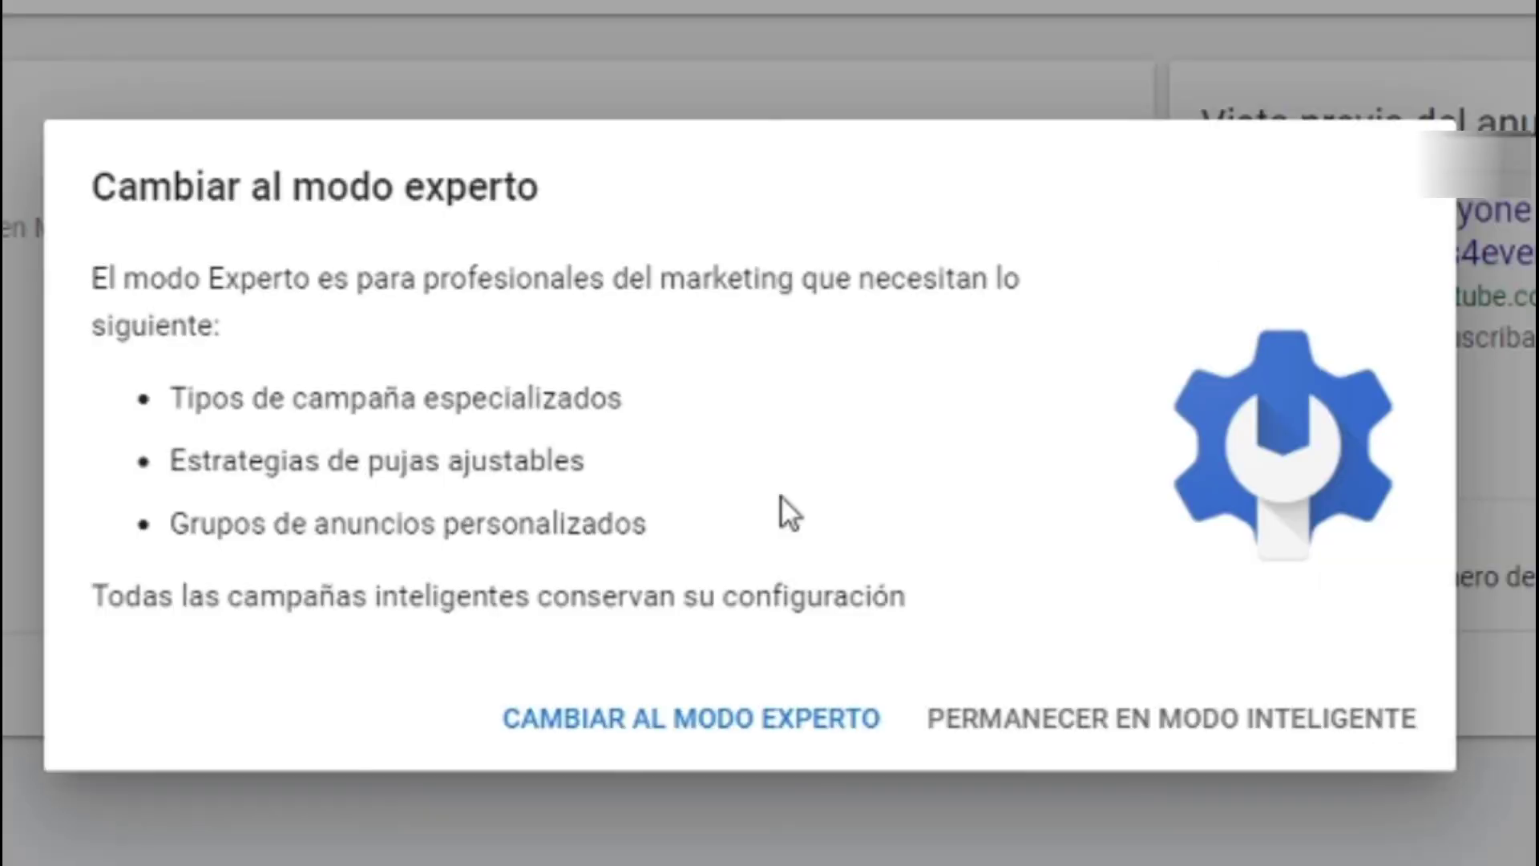
left_click(760, 722)
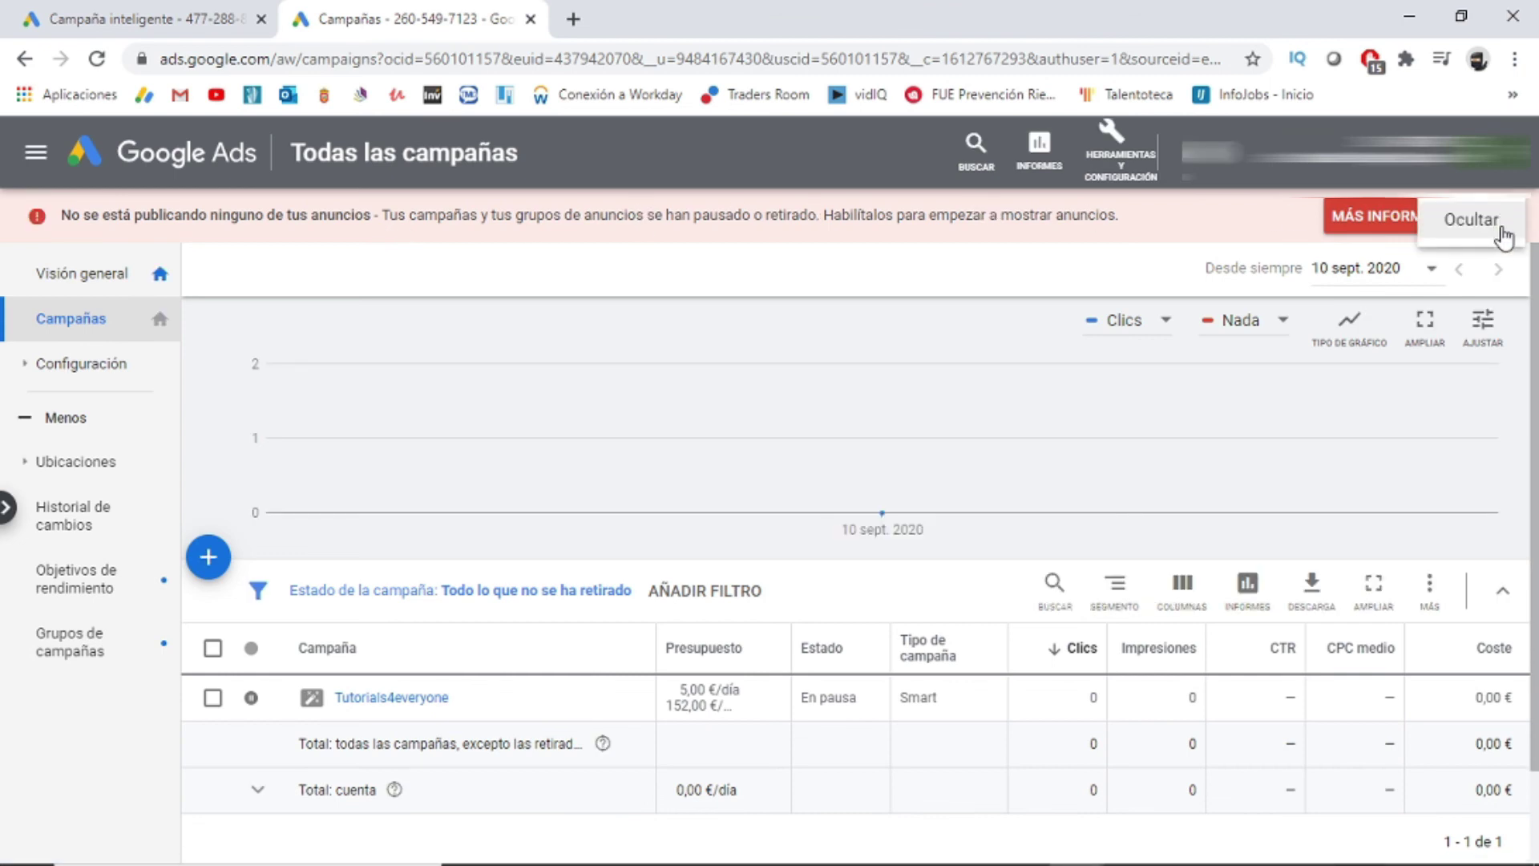
left_click(1506, 220)
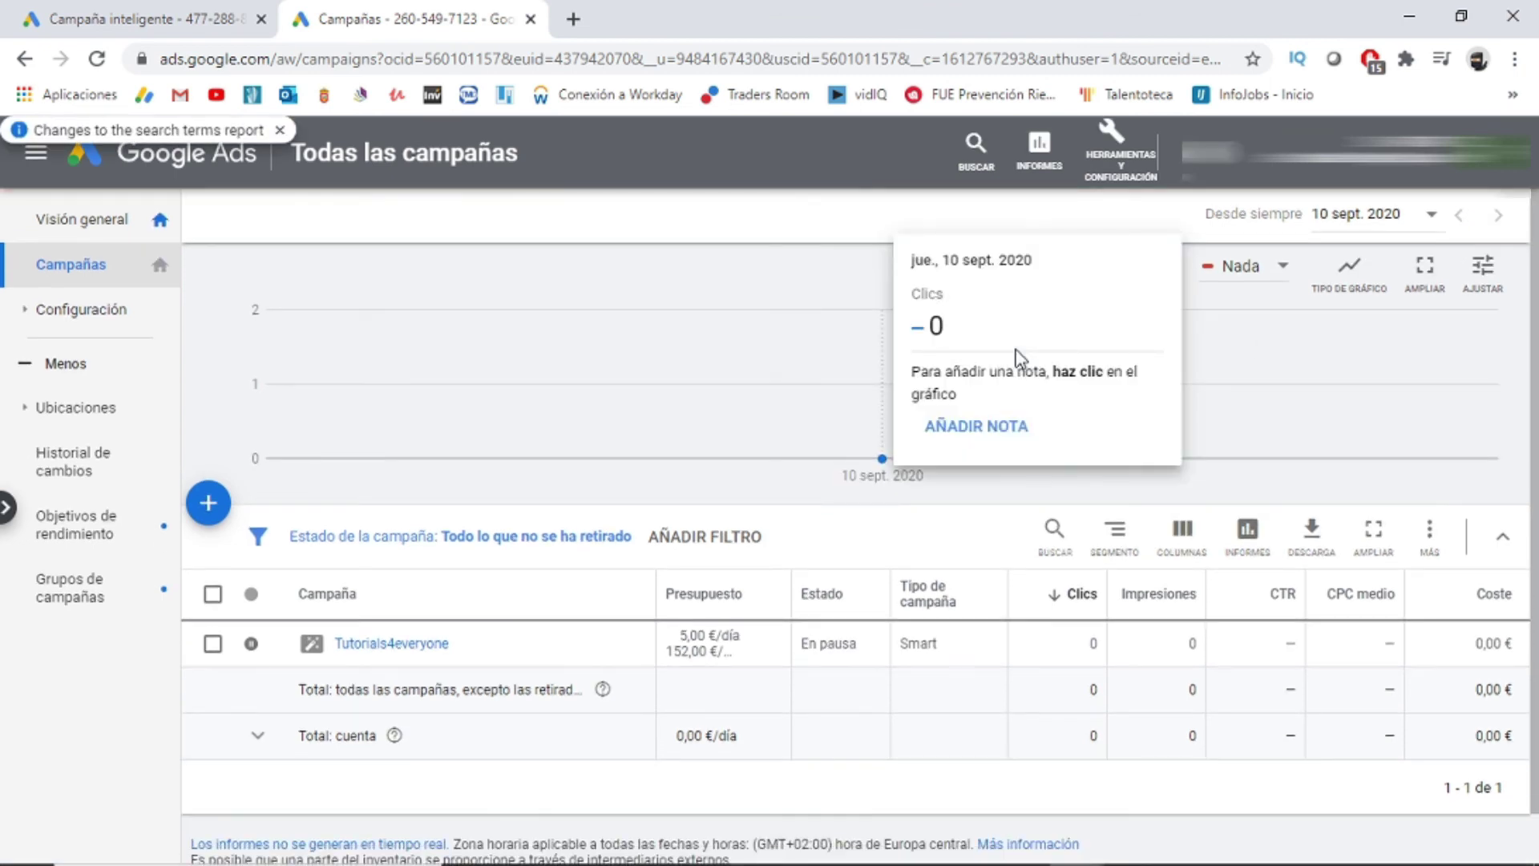